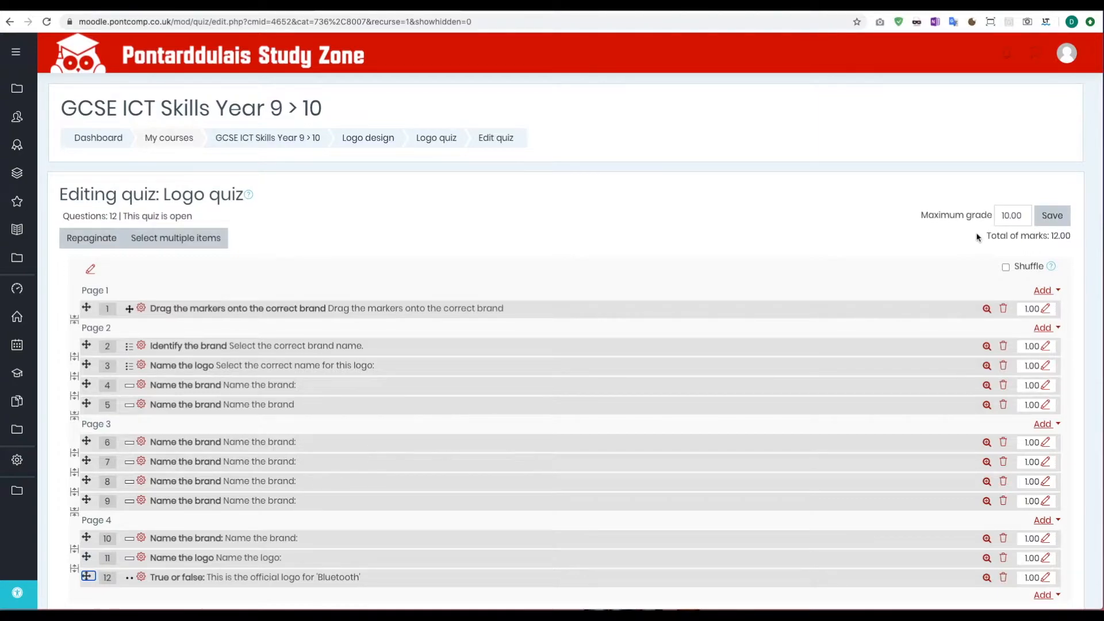
# Set the Logo quiz's maximum grade to 12 and save it
pyautogui.moveTo(1021, 217); pyautogui.dragTo(991, 221)
pyautogui.write('12')
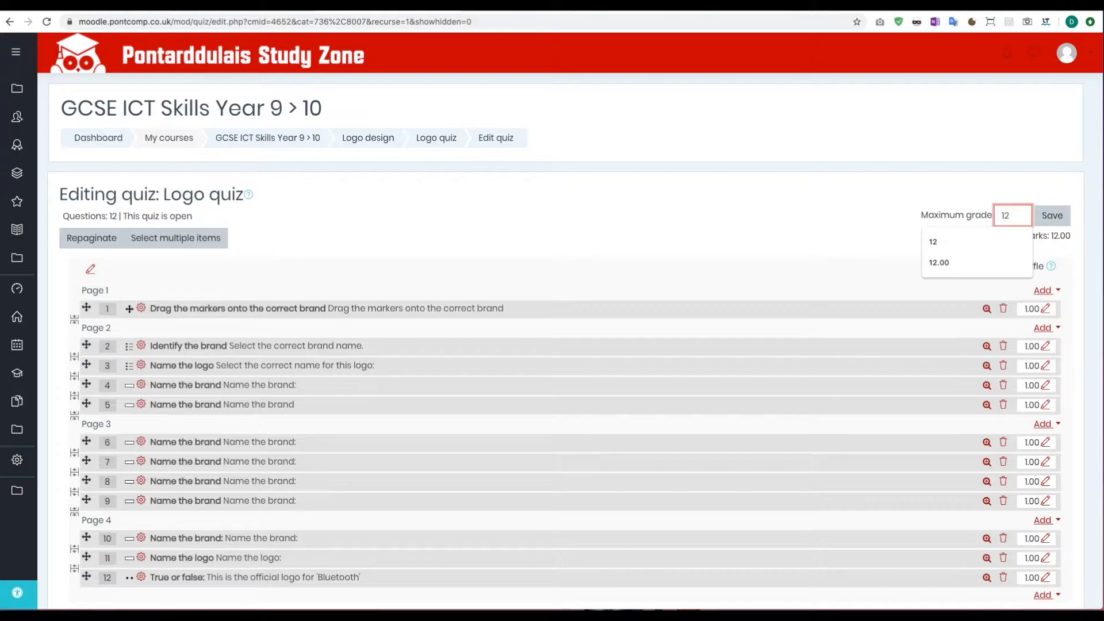
pyautogui.press('Return')
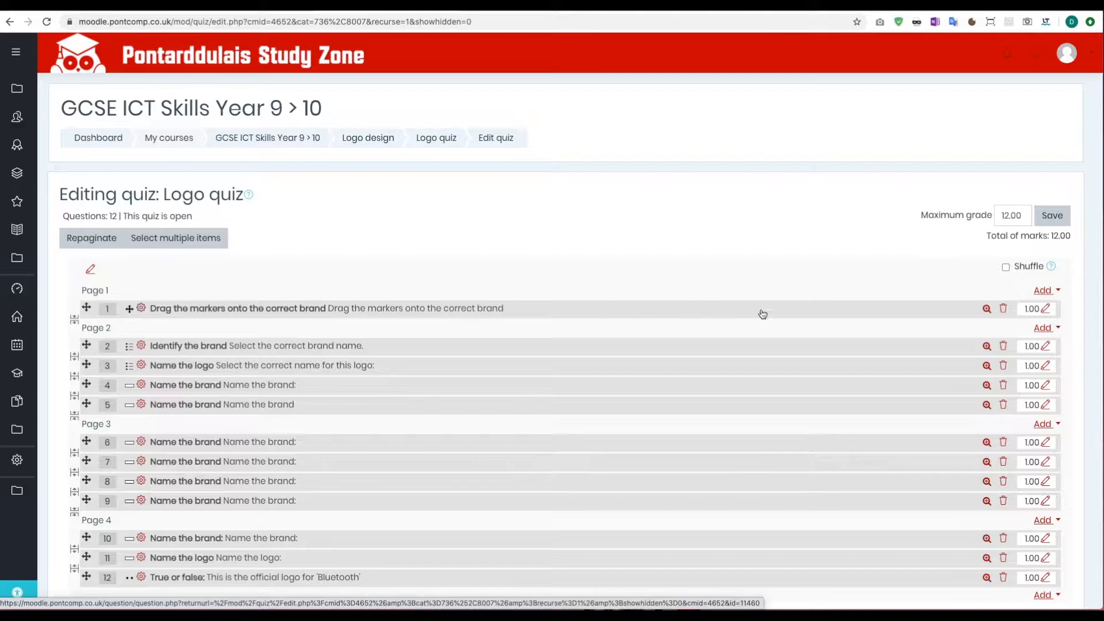
# Preview question 1 in a widened window to examine its five logos and drop zones, and close the preview
pyautogui.click(987, 309)
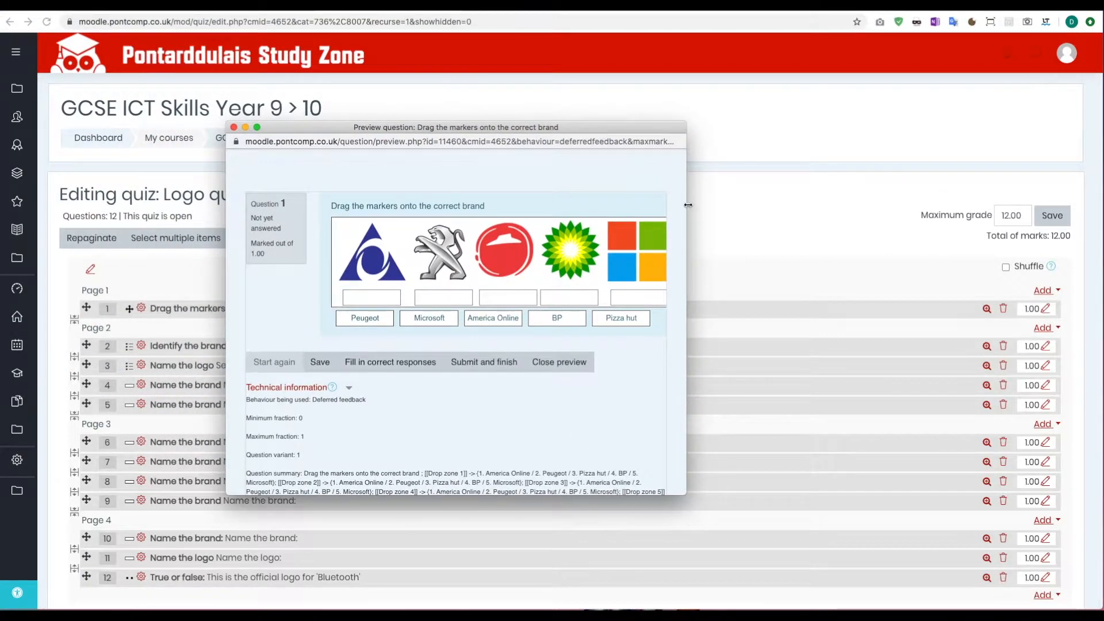
pyautogui.moveTo(688, 205); pyautogui.dragTo(757, 206)
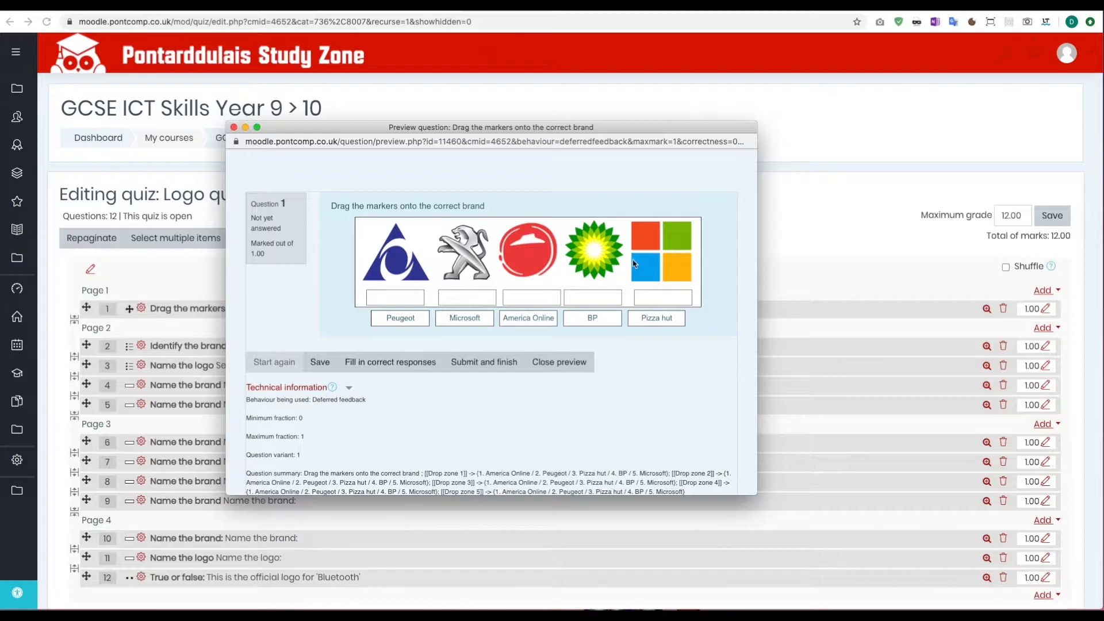
pyautogui.click(233, 127)
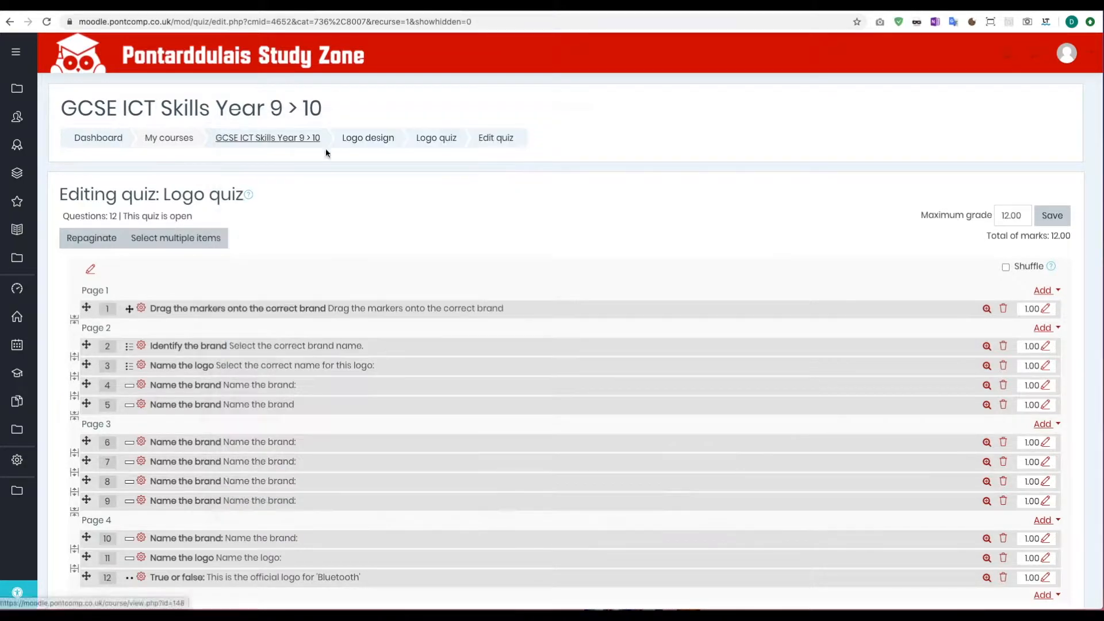
# Set the mark for question 1, the drag-the-markers question, to 5
pyautogui.click(1047, 310)
pyautogui.write('5')
pyautogui.press('Return')
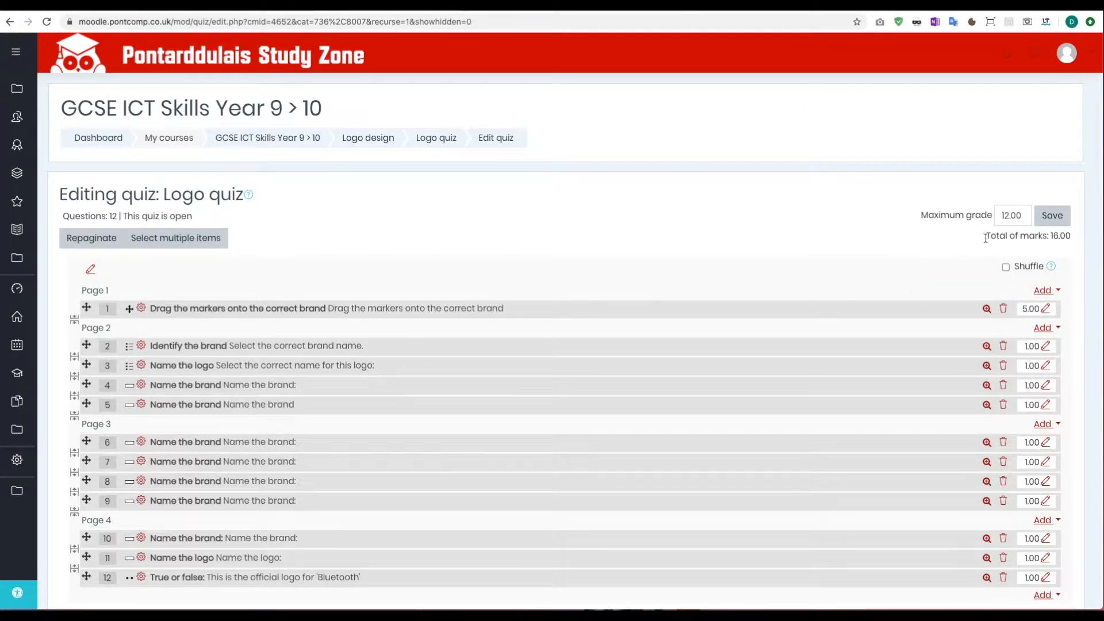
# Set the quiz's maximum grade to 16 and save it
pyautogui.moveTo(1032, 211); pyautogui.dragTo(981, 217)
pyautogui.write('16')
pyautogui.click(1062, 222)
# Open the Logo quiz's settings for editing and check the time notice in its description
pyautogui.scroll(-1, 765, 224)
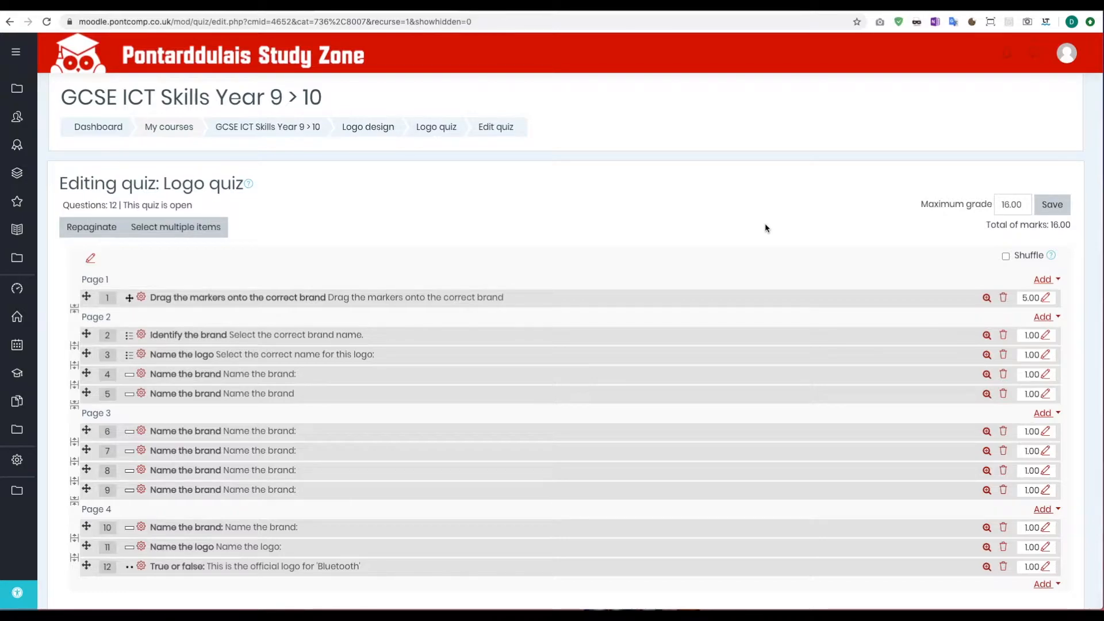
pyautogui.click(441, 134)
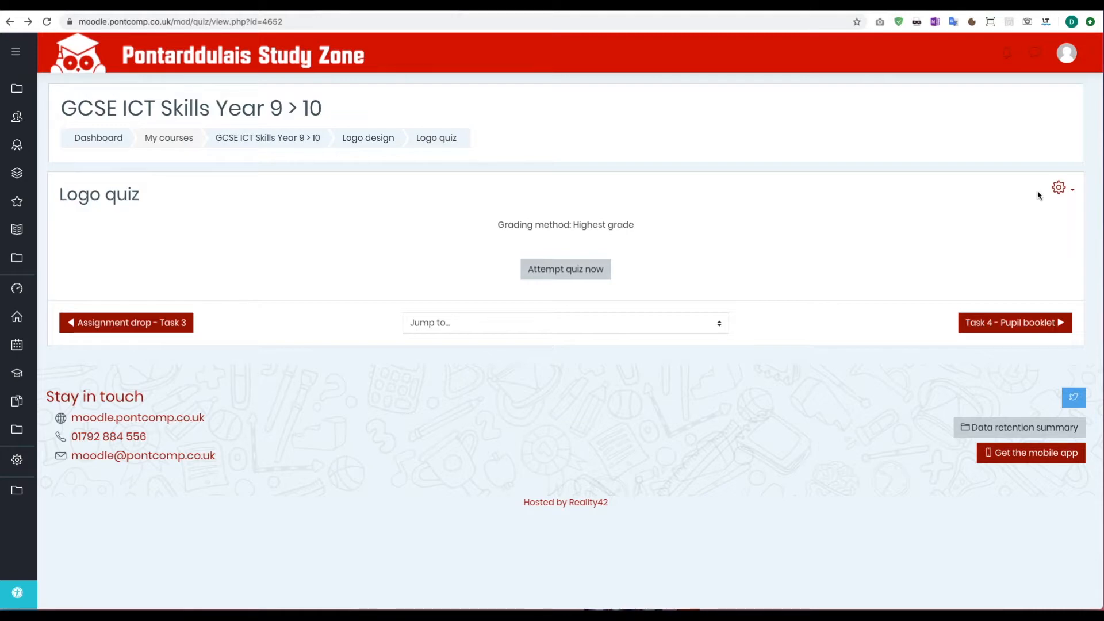
pyautogui.click(1057, 188)
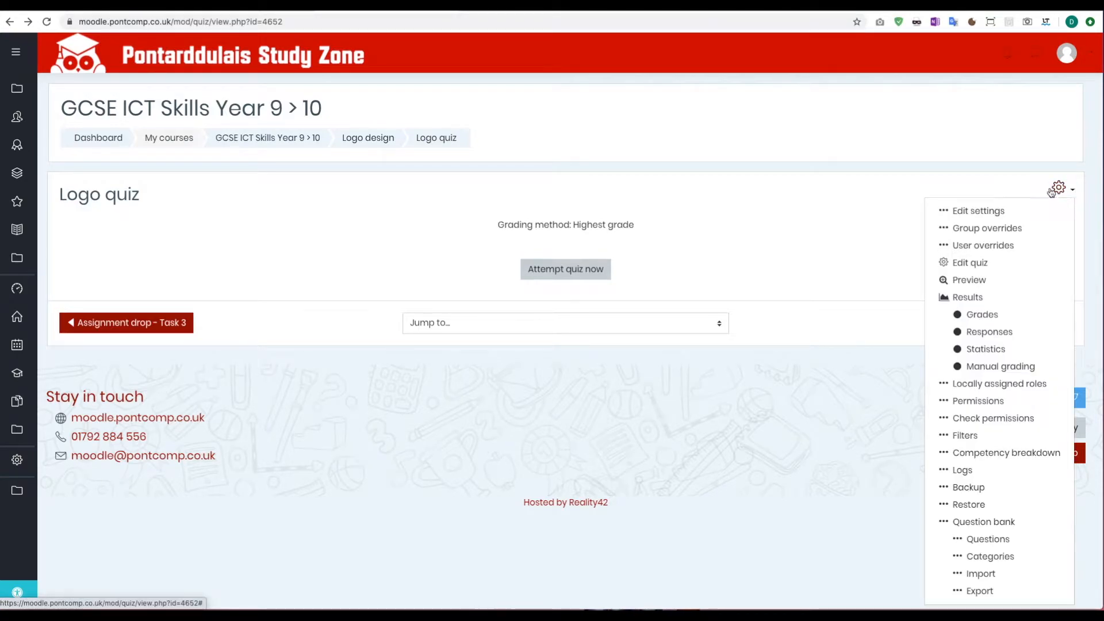
pyautogui.click(986, 213)
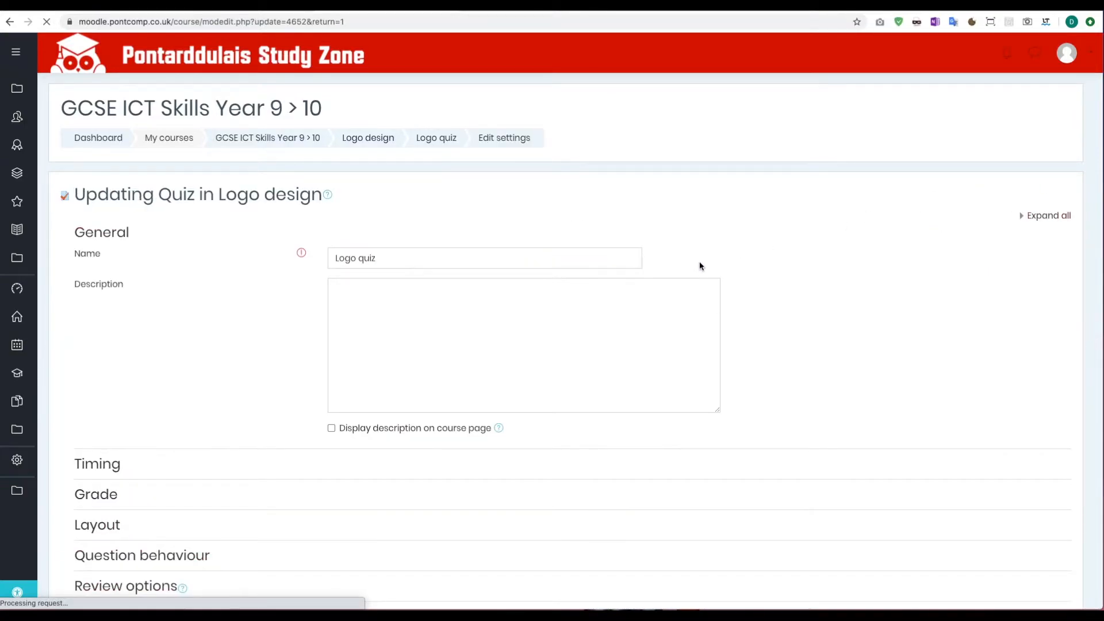
pyautogui.moveTo(563, 323); pyautogui.dragTo(823, 353)
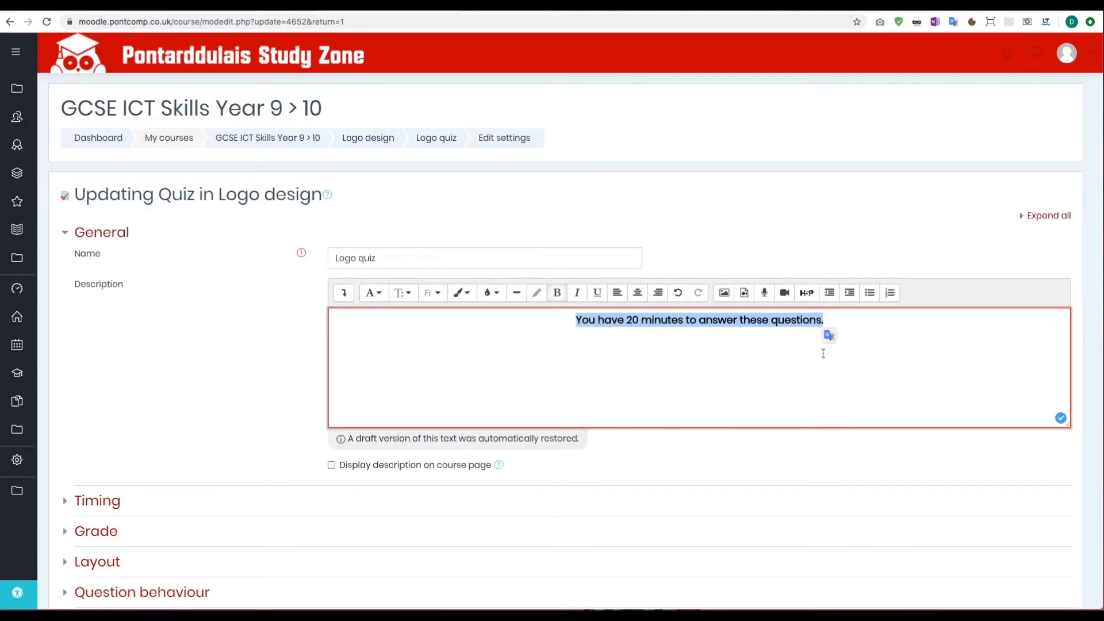
pyautogui.click(669, 372)
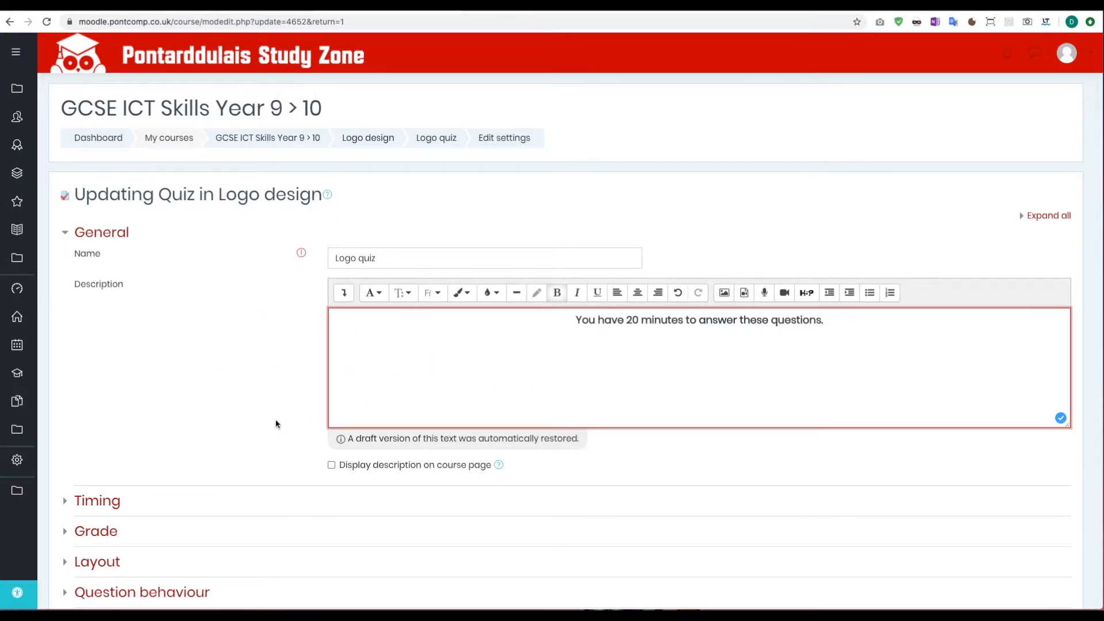
# Enable the quiz's time limit in the timing settings and set it to 20 minutes
pyautogui.scroll(-1, 207, 456)
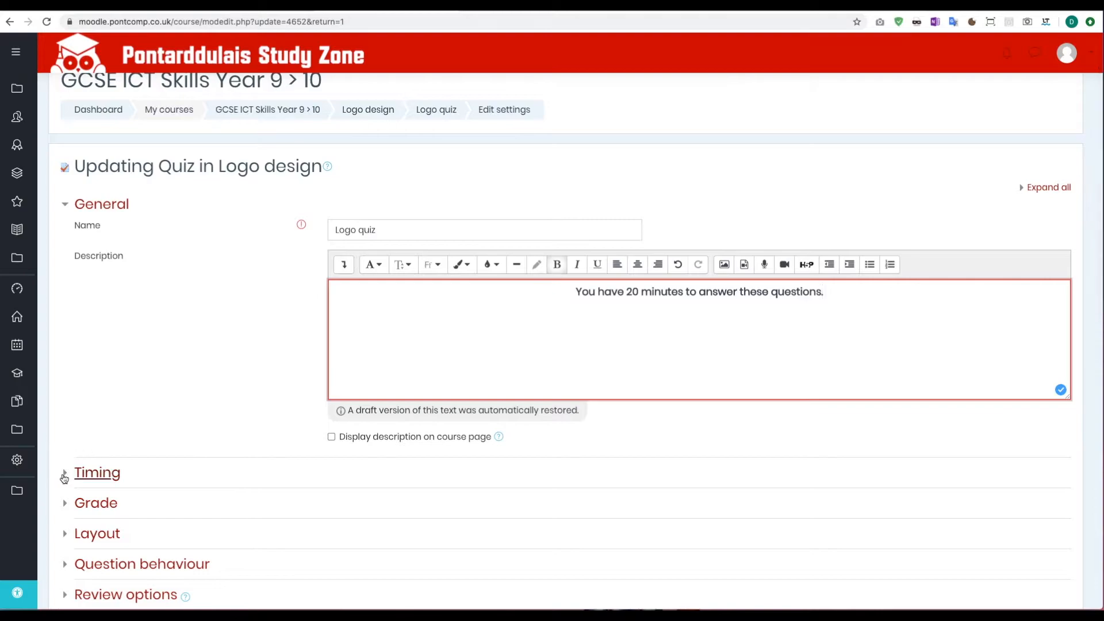
pyautogui.click(63, 474)
pyautogui.scroll(-5, 336, 441)
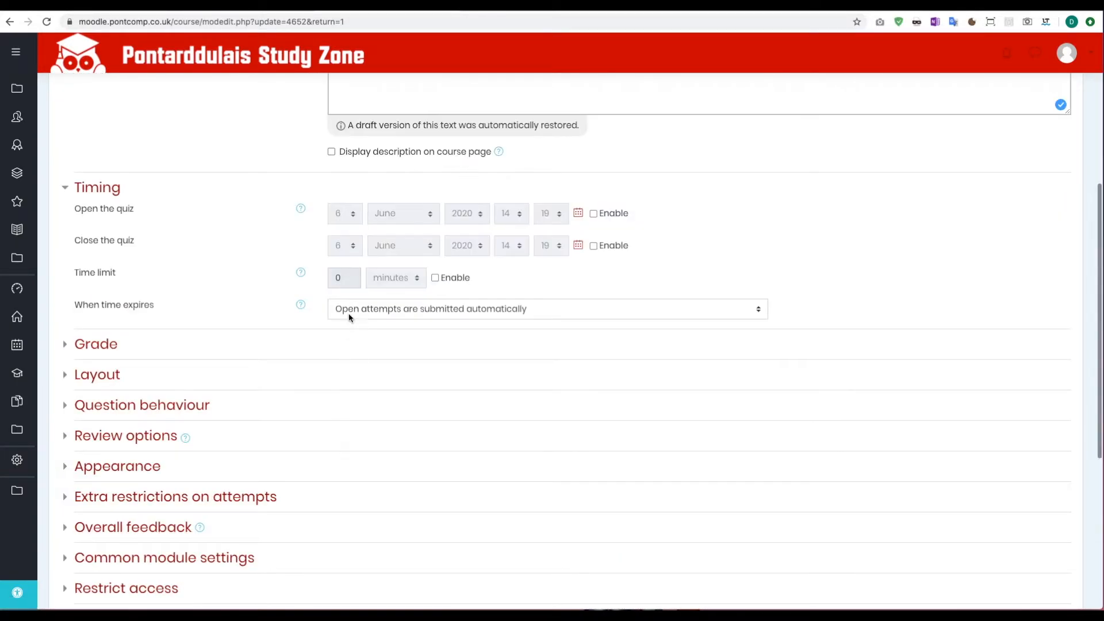
pyautogui.click(462, 280)
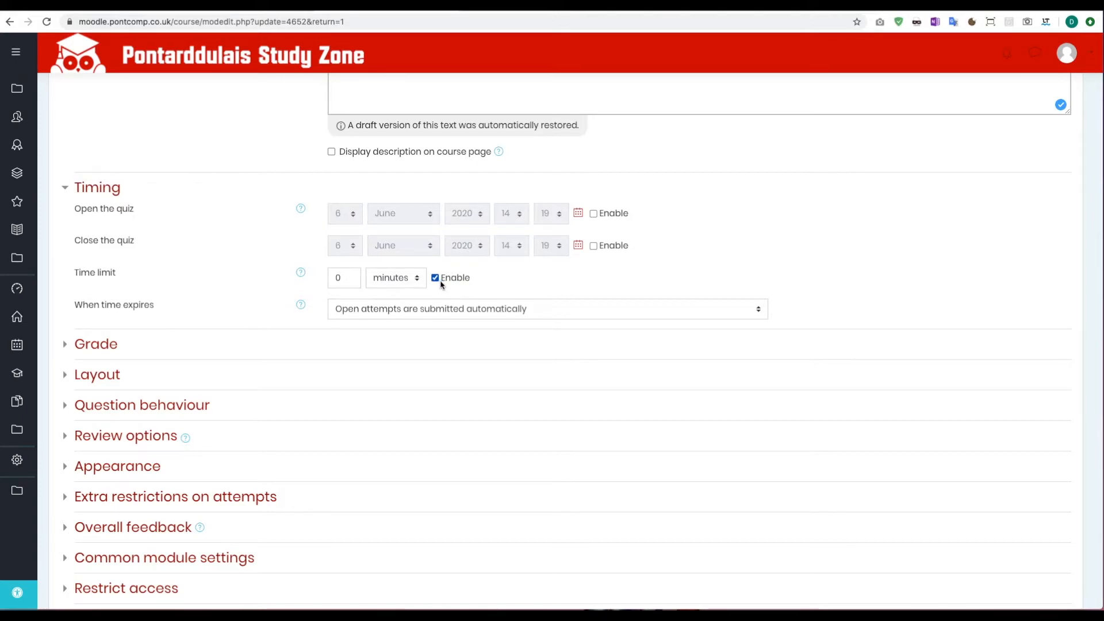
pyautogui.doubleClick(345, 281)
pyautogui.write('20')
pyautogui.scroll(3, 311, 288)
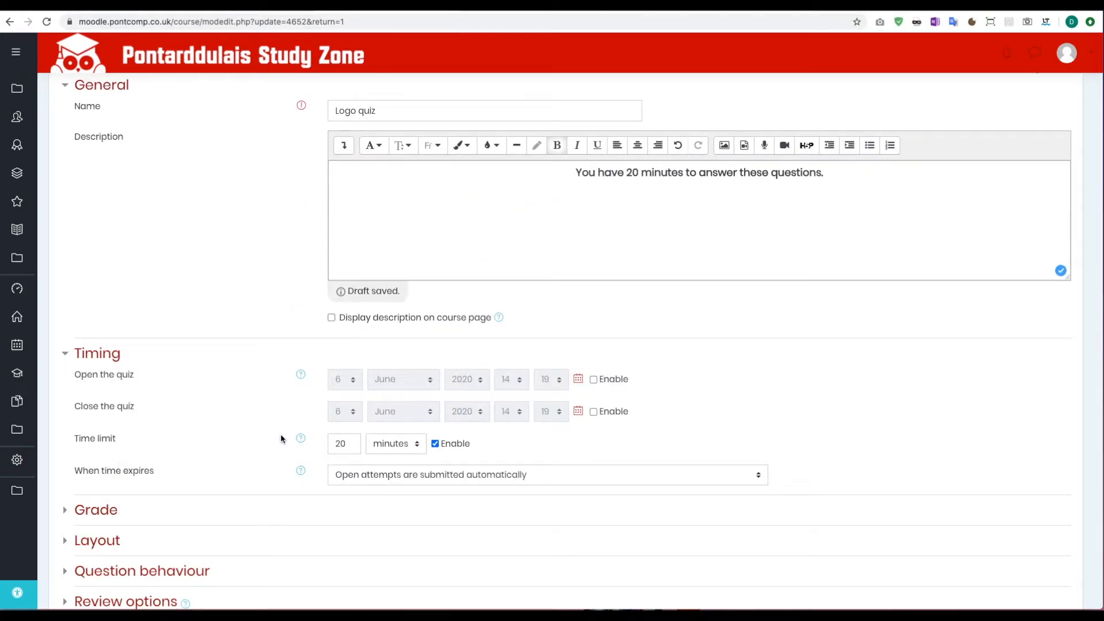
# Set the grade to pass to 14 in the quiz's grade settings
pyautogui.click(67, 512)
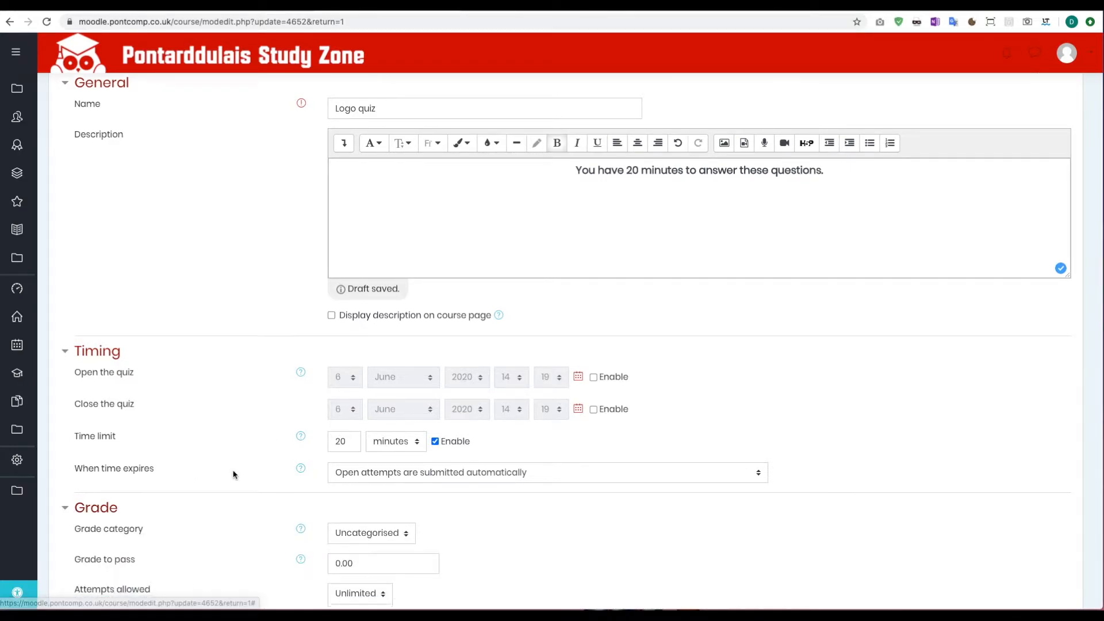
pyautogui.scroll(-2, 234, 475)
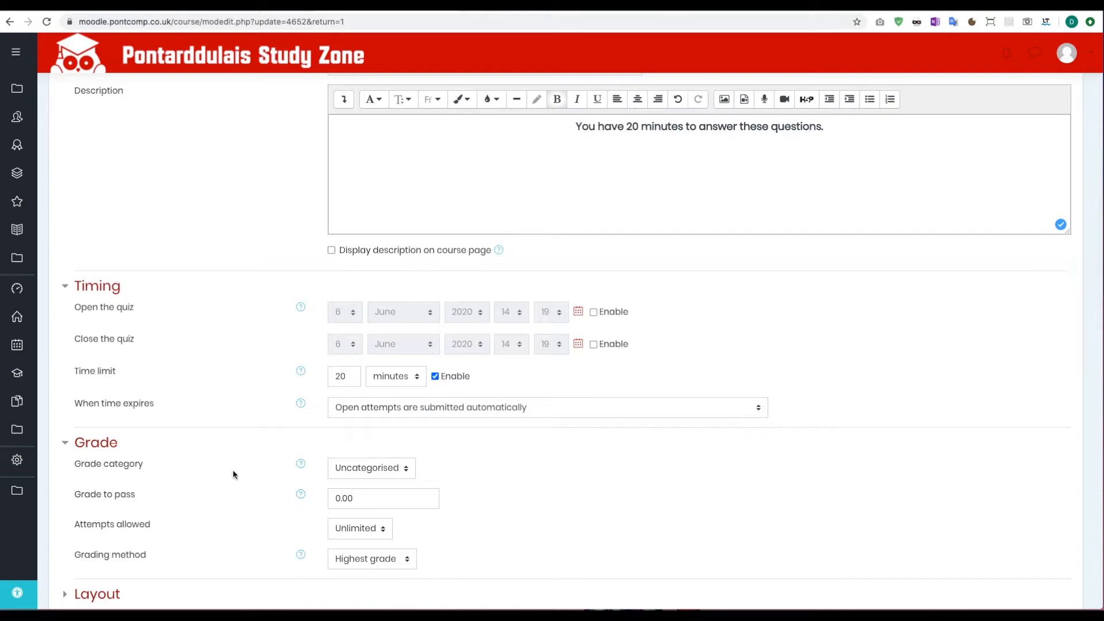
pyautogui.doubleClick(375, 497)
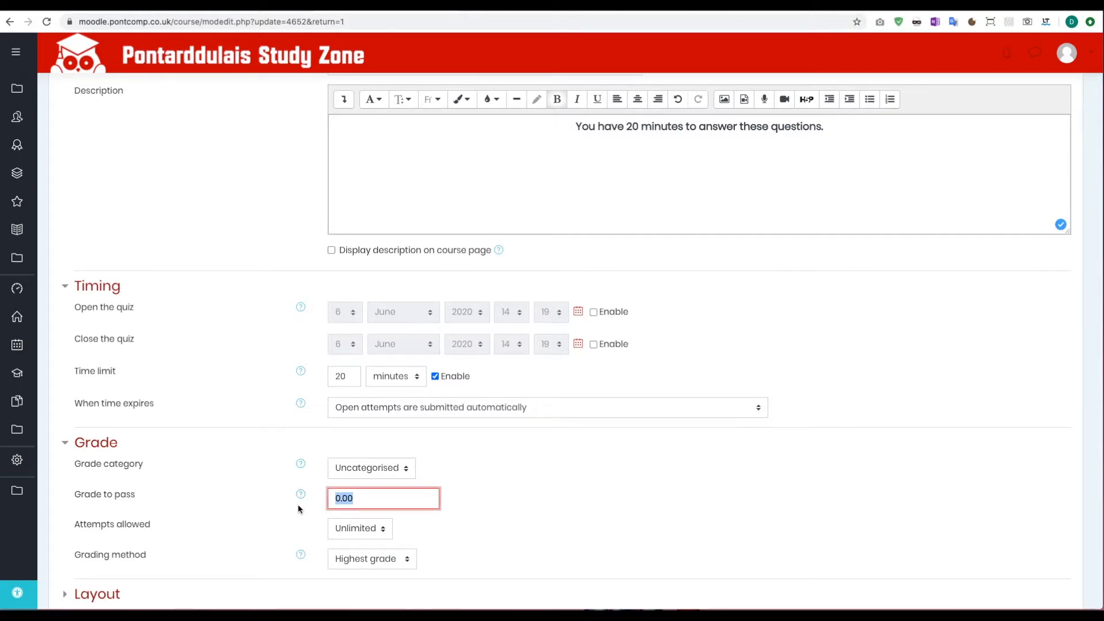
pyautogui.write('14')
# Enable the enforced delays between the 1st and 2nd attempts and between later attempts in the extra restrictions
pyautogui.scroll(-5, 329, 520)
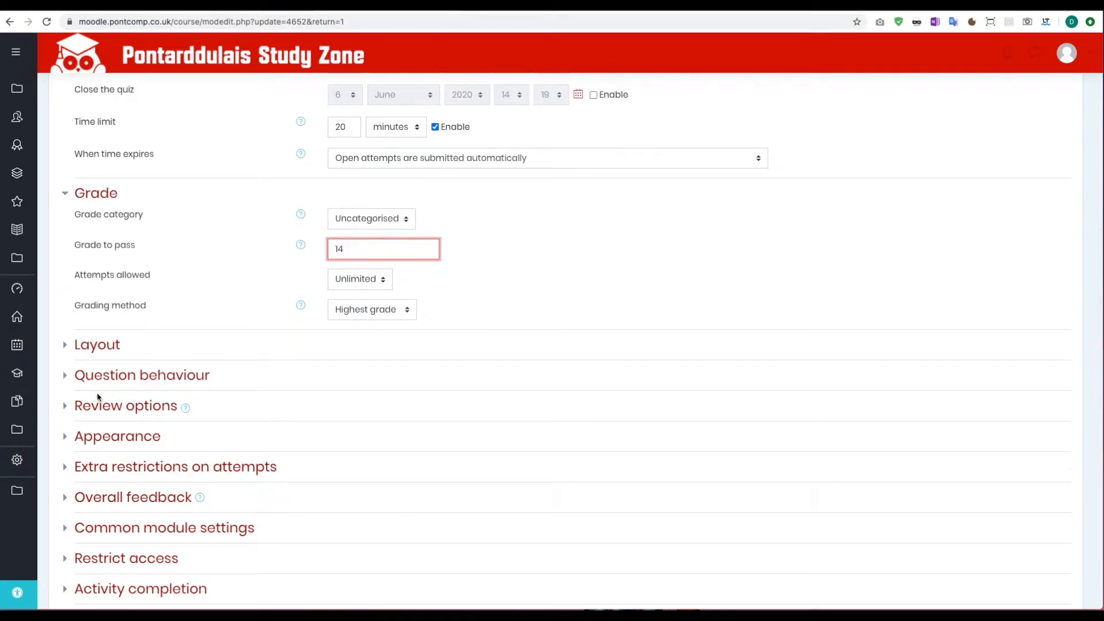
pyautogui.click(67, 472)
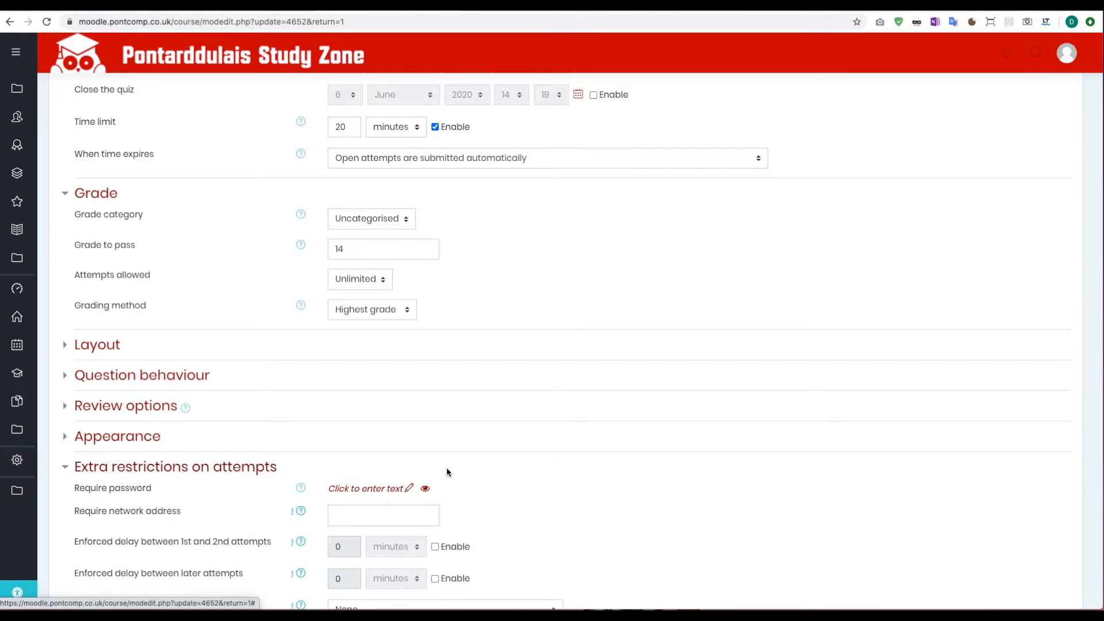
pyautogui.scroll(-1, 446, 467)
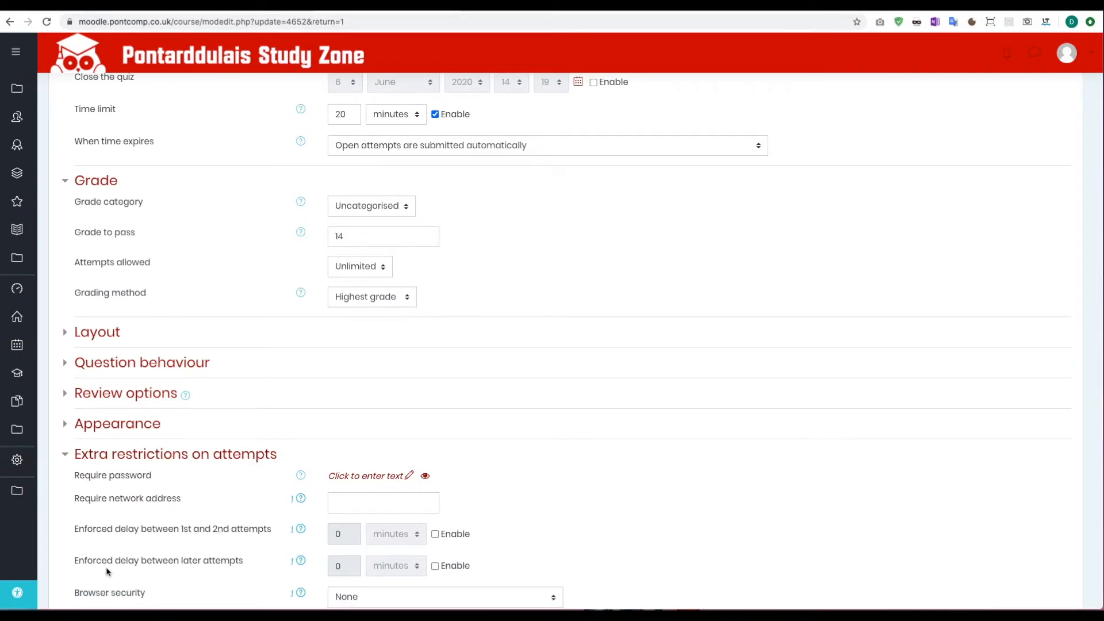
pyautogui.click(435, 533)
pyautogui.click(436, 567)
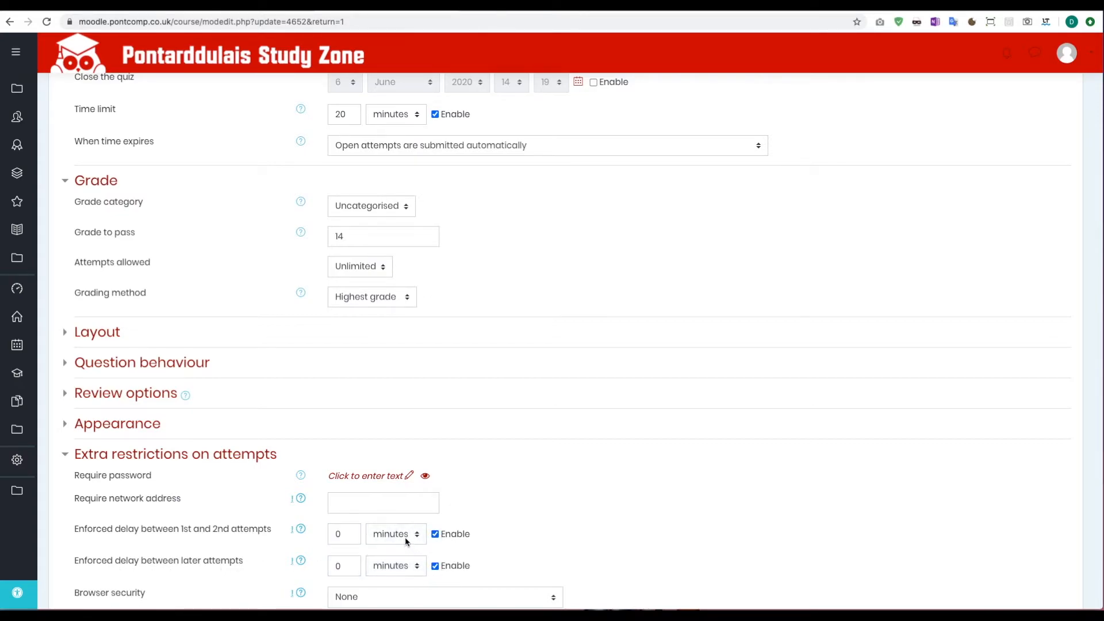
# Set both enforced delays between quiz attempts to 2 days
pyautogui.click(398, 536)
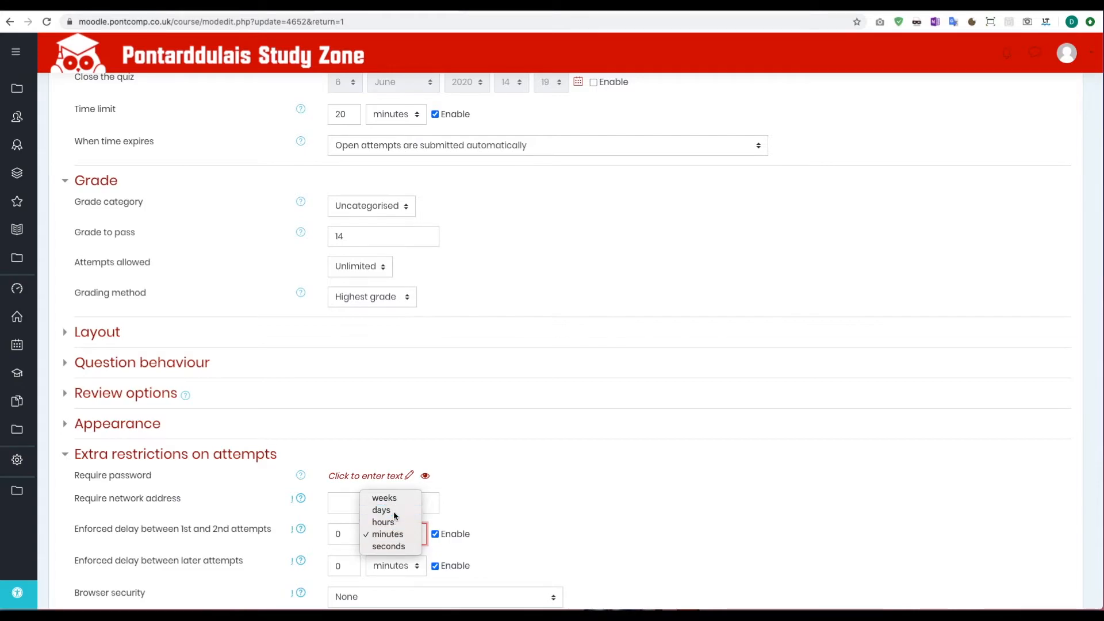
pyautogui.click(395, 513)
pyautogui.click(395, 566)
pyautogui.click(378, 539)
pyautogui.doubleClick(355, 534)
pyautogui.write('2')
pyautogui.doubleClick(352, 567)
pyautogui.write('2')
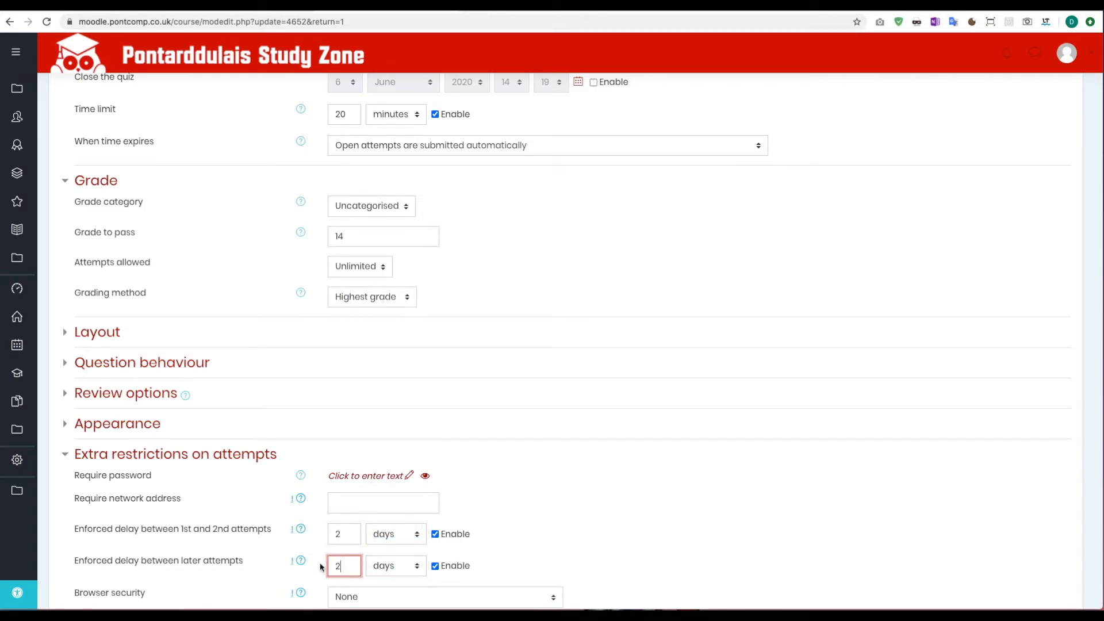
# Collapse the extra restrictions on attempts and add 3 more feedback fields to the quiz's overall feedback
pyautogui.scroll(-1, 568, 516)
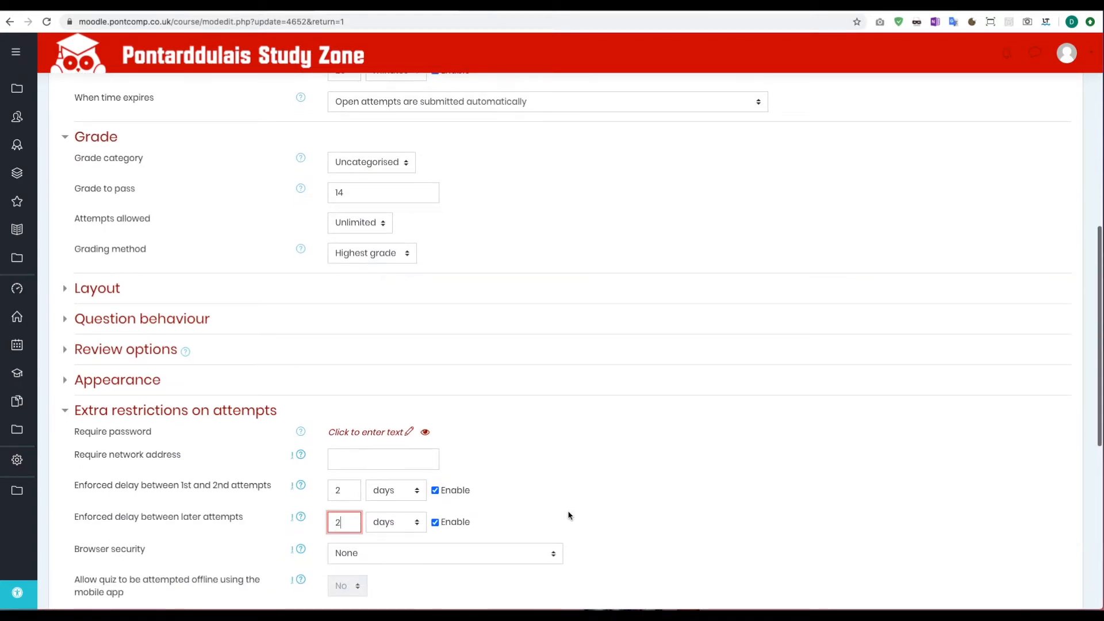
pyautogui.scroll(-1, 568, 515)
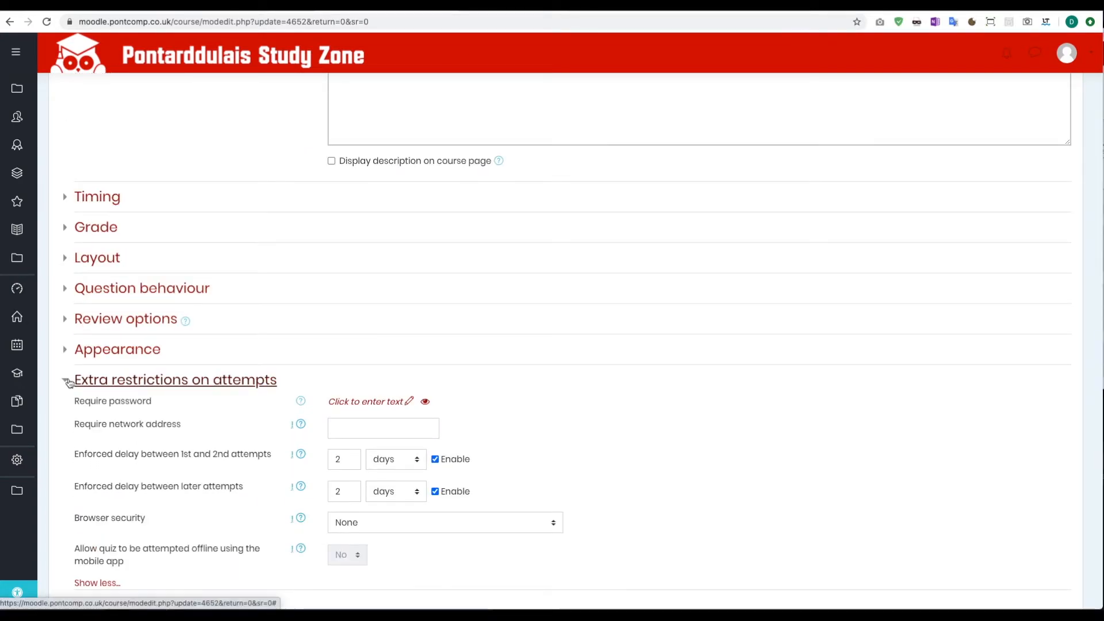
pyautogui.click(68, 382)
pyautogui.click(66, 412)
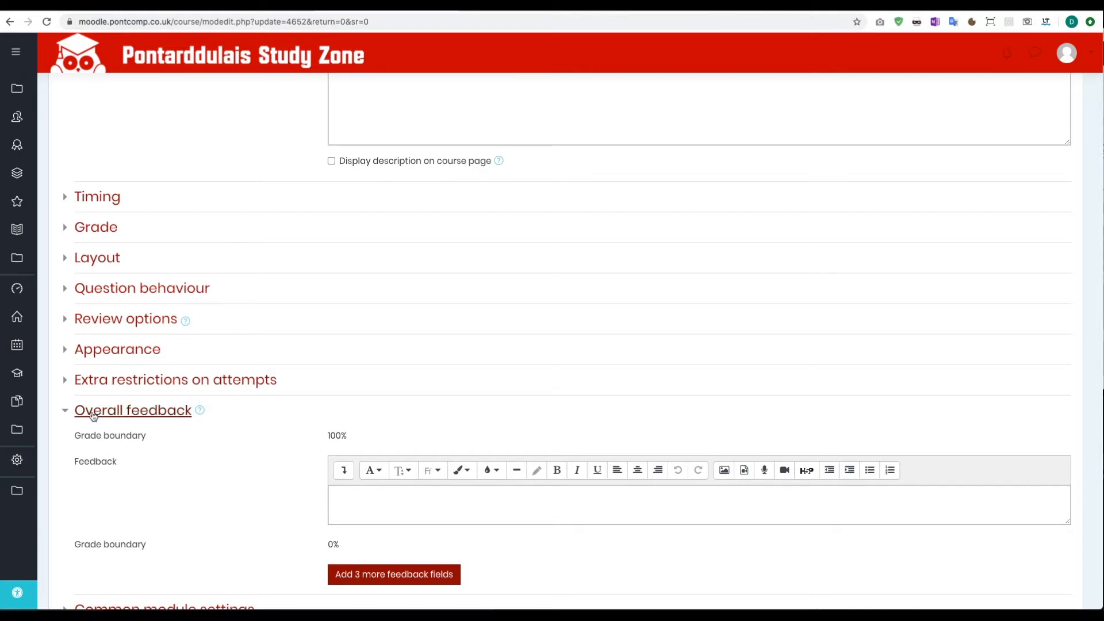
pyautogui.scroll(-1, 184, 464)
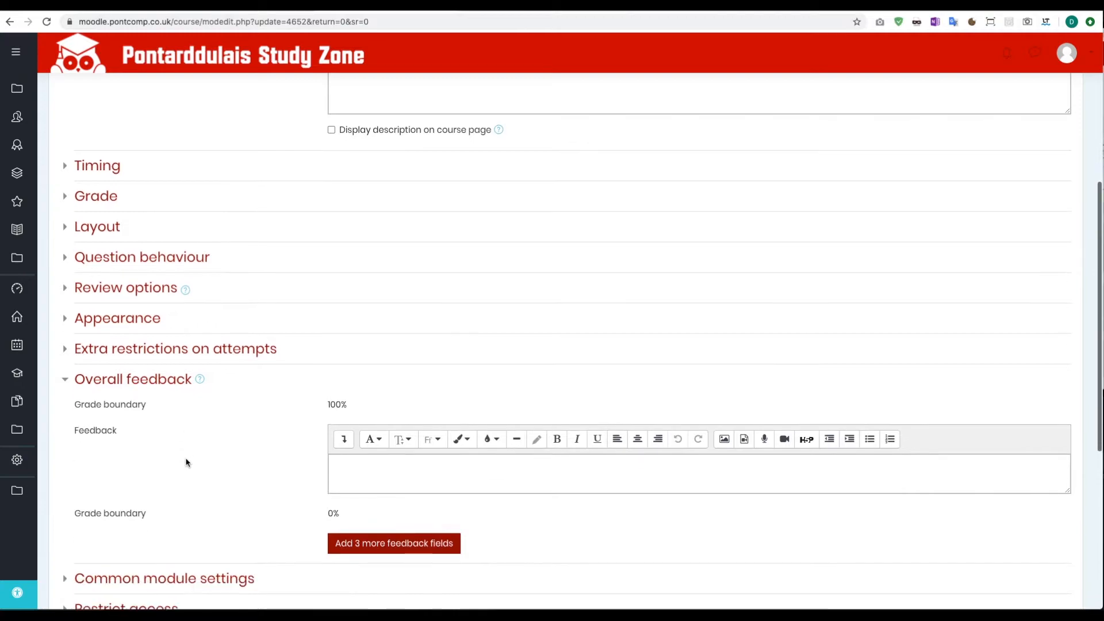
pyautogui.click(372, 471)
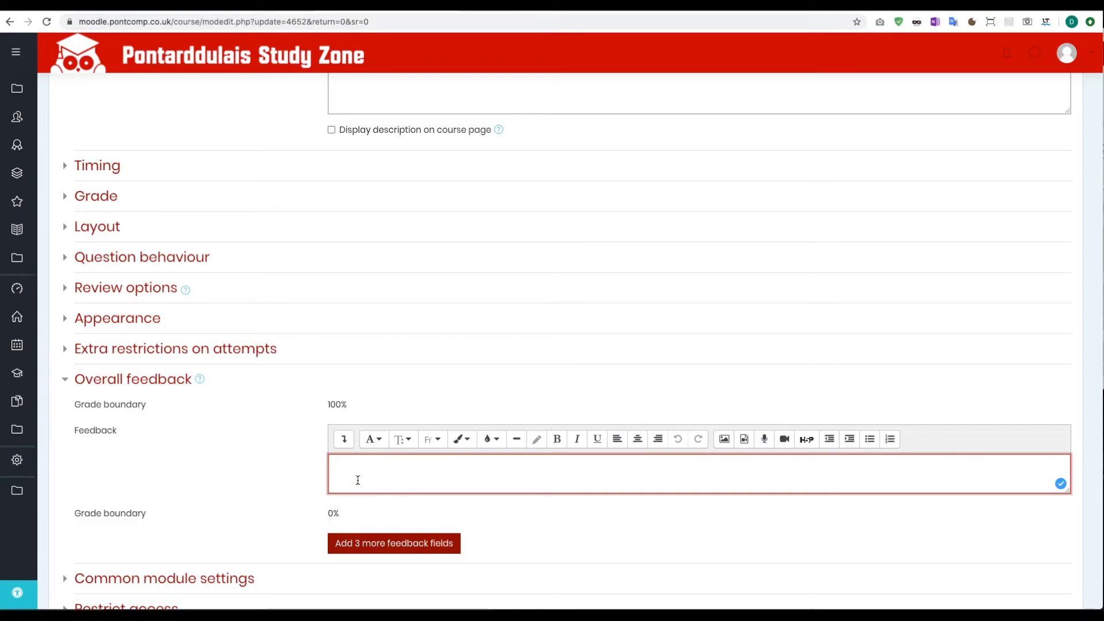
pyautogui.click(419, 549)
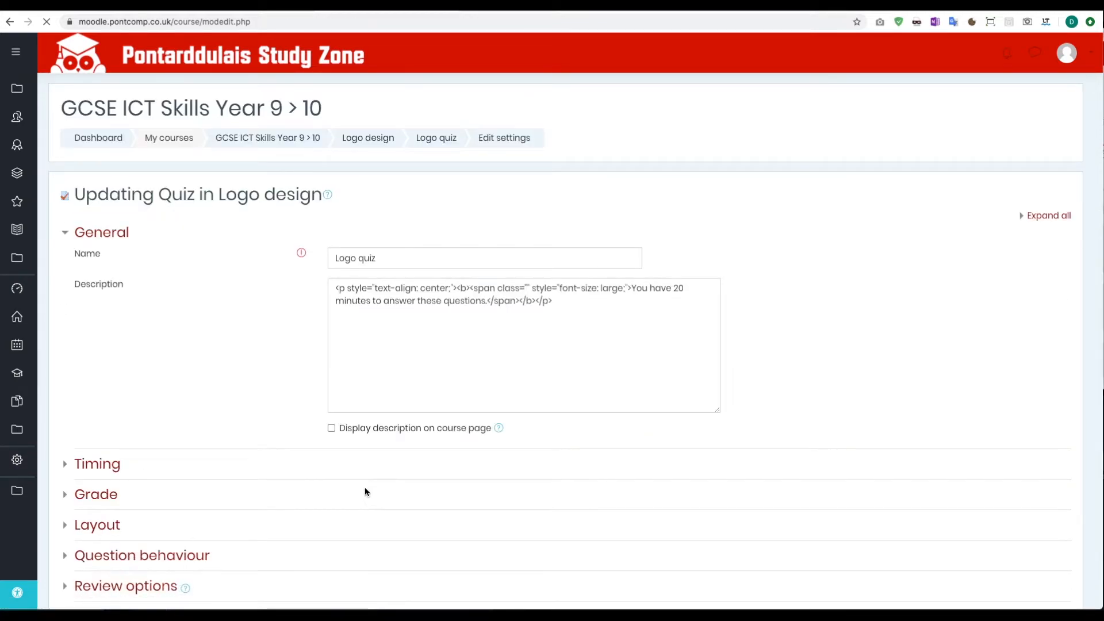
# Set the overall feedback's three empty grade boundaries to 75%, 50% and 25% in descending order
pyautogui.scroll(-5, 364, 489)
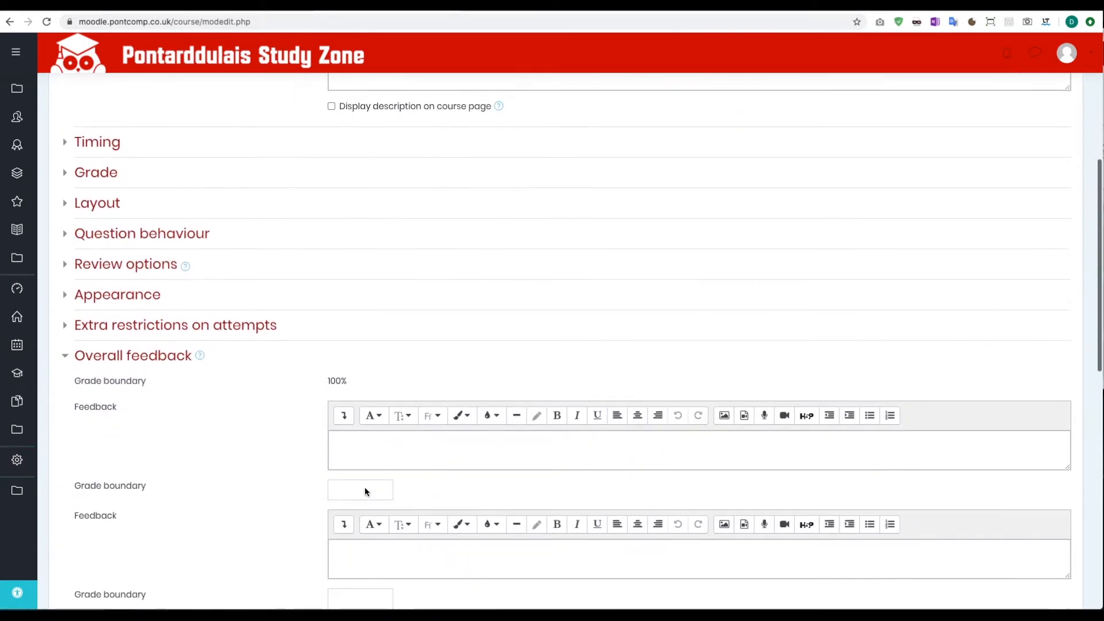
pyautogui.scroll(-1, 247, 366)
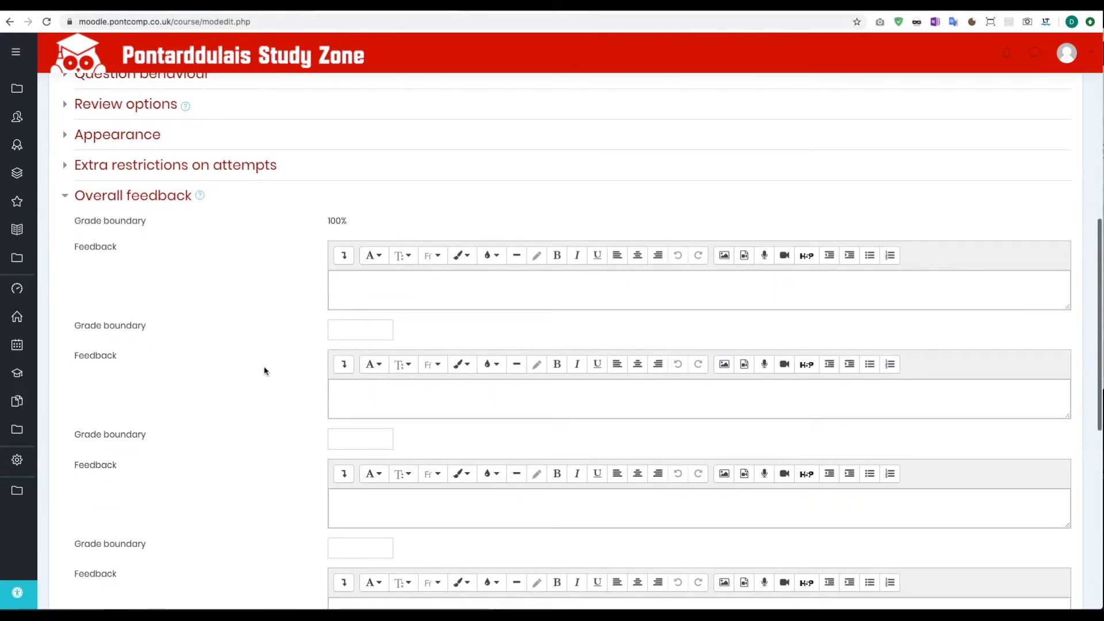
pyautogui.click(366, 330)
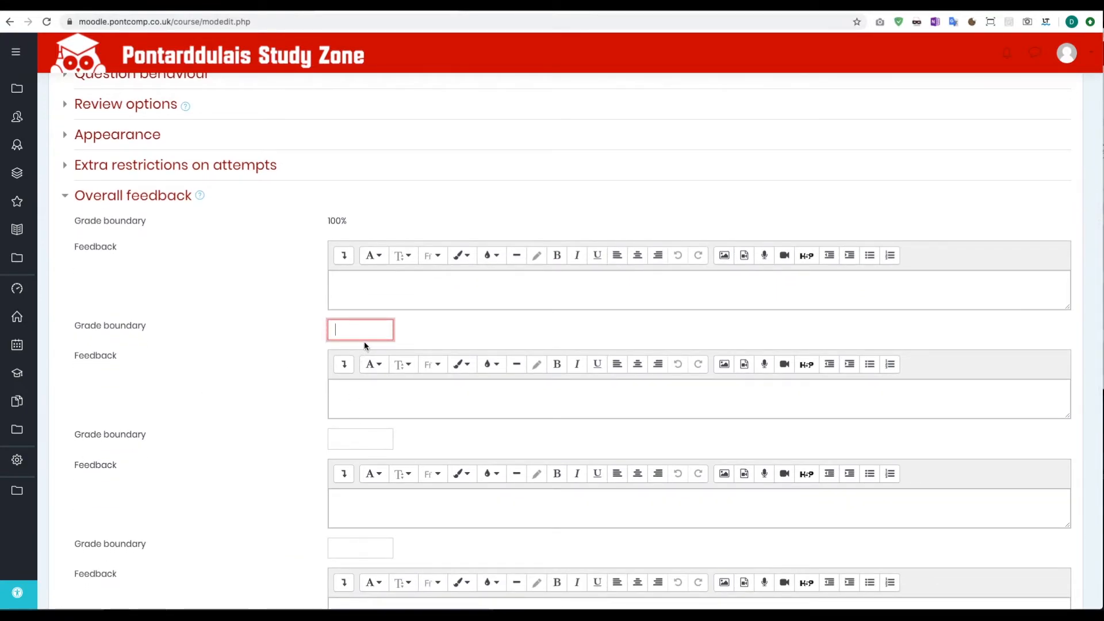
pyautogui.write('75%')
pyautogui.click(357, 438)
pyautogui.write('50%')
pyautogui.click(378, 543)
pyautogui.write('25%')
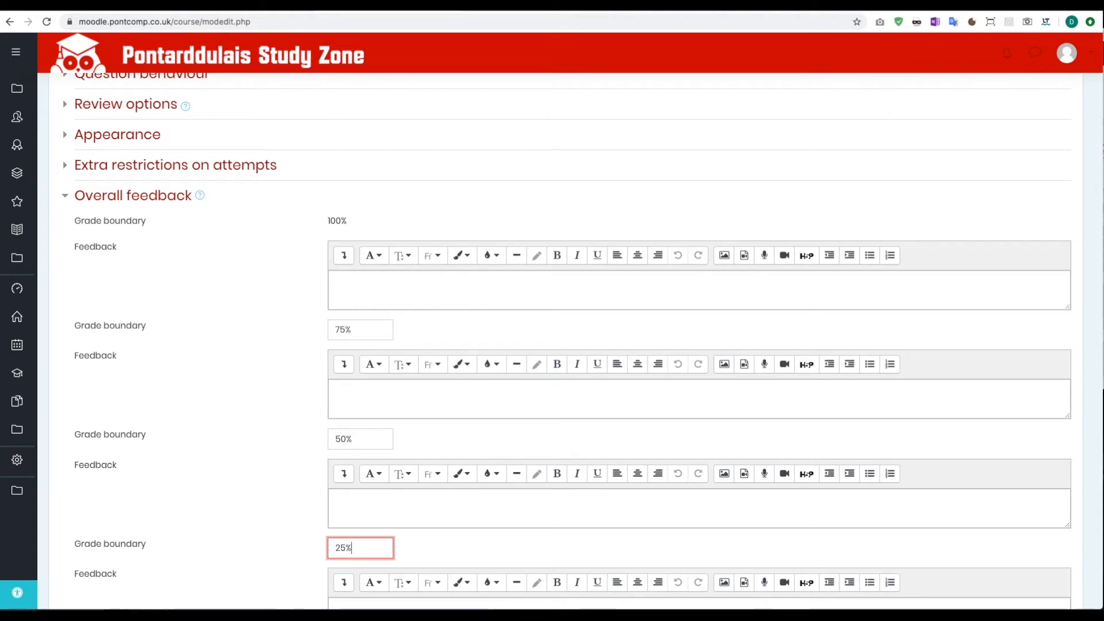
# Enter the feedback for the 100% grade boundary: "Excellent - you certainly know your stuff when it comes to logos."
pyautogui.click(362, 284)
pyautogui.write('Excellent - you c')
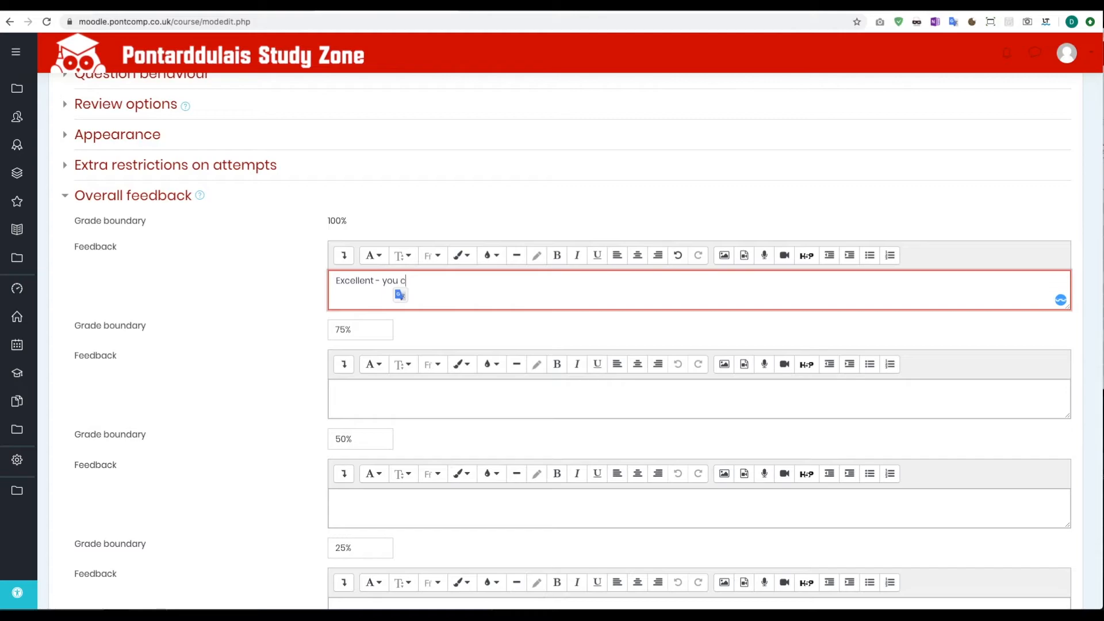
pyautogui.write('ertainly know your stuff when it comes to logos.')
# Write the 75% boundary's feedback: "A great job. You have managed to get a lot of the questions correct. Have another go in a few days."
pyautogui.click(636, 395)
pyautogui.write('A great job. You have managed to get a lot of the questions correct. Have another g')
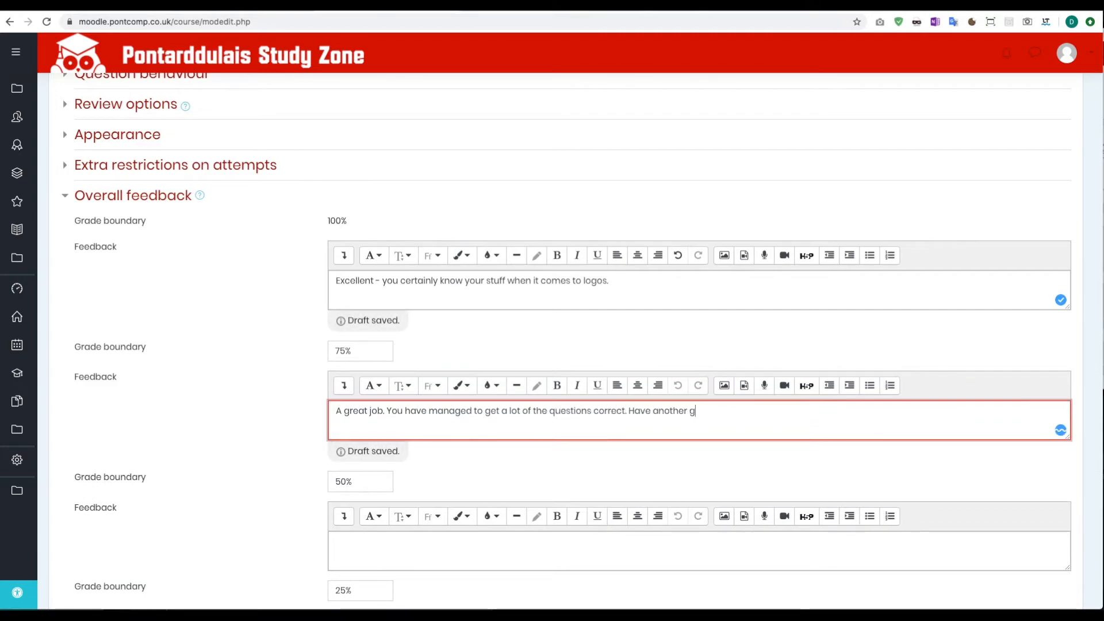
pyautogui.write('o in a few days.')
# Enter the 50% boundary's feedback: "A good attempt - You know a few of the logos. Have another go in a few days."
pyautogui.click(547, 498)
pyautogui.write('A good attempt - You know a few of the logos. Have another go in a few days.')
# Enter the 25% boundary's feedback: "A good try. Have another go in a few days to see if you can improve your score."
pyautogui.scroll(-2, 278, 508)
pyautogui.click(339, 520)
pyautogui.write('A good try. Have another go in a few days to see if you can improve your score.')
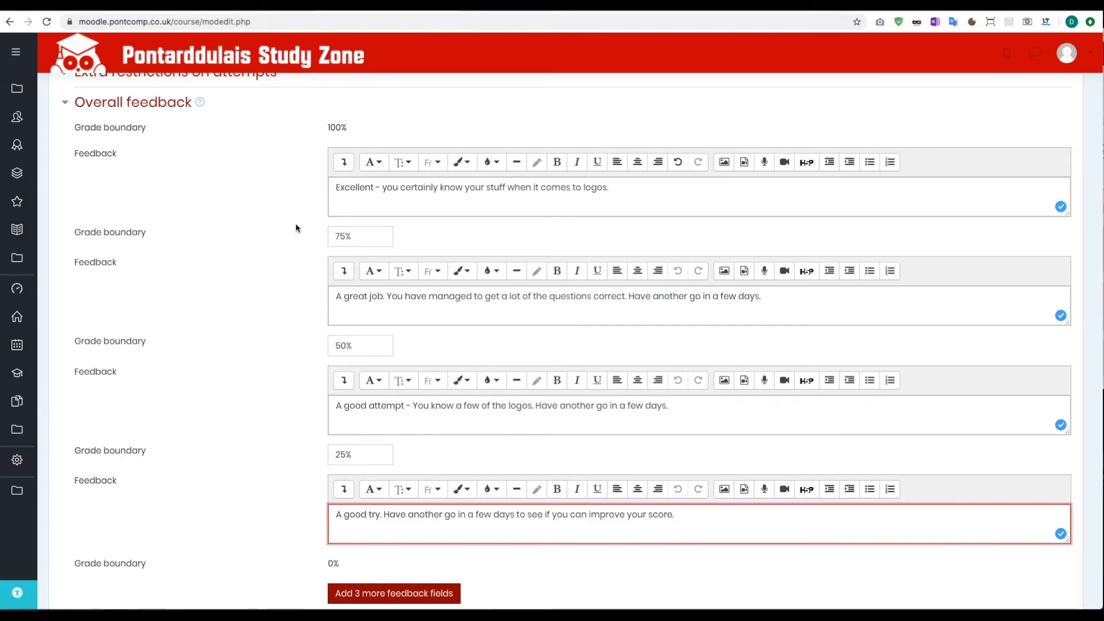
# Expand the activity completion settings and set completion tracking to "Show activity as complete when conditions are met"
pyautogui.scroll(-1, 271, 279)
pyautogui.scroll(-2, 281, 279)
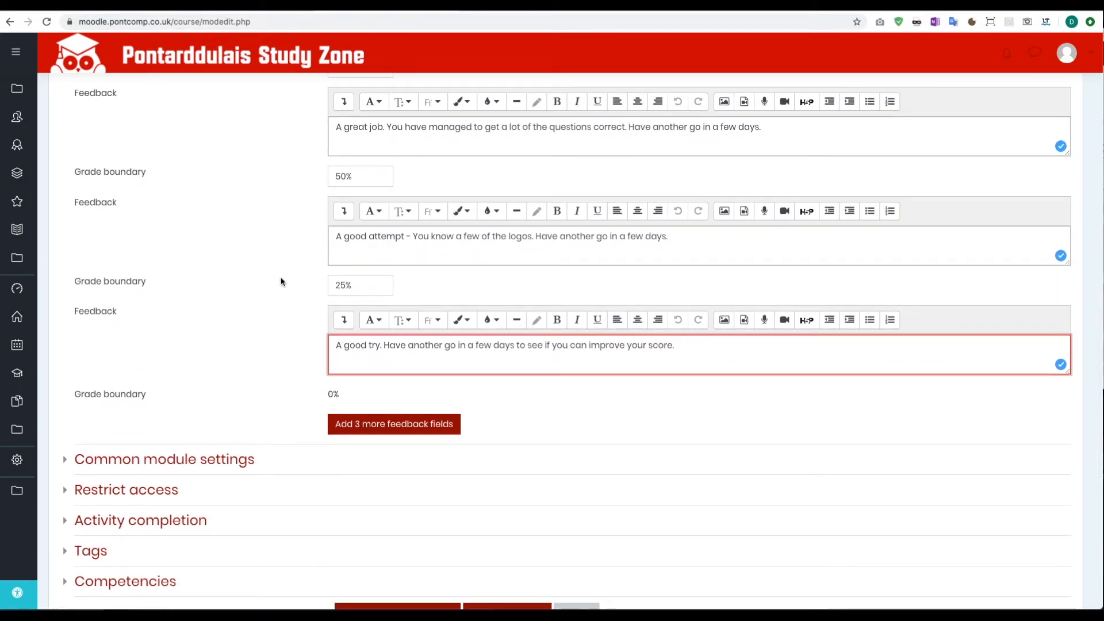
pyautogui.scroll(-1, 282, 280)
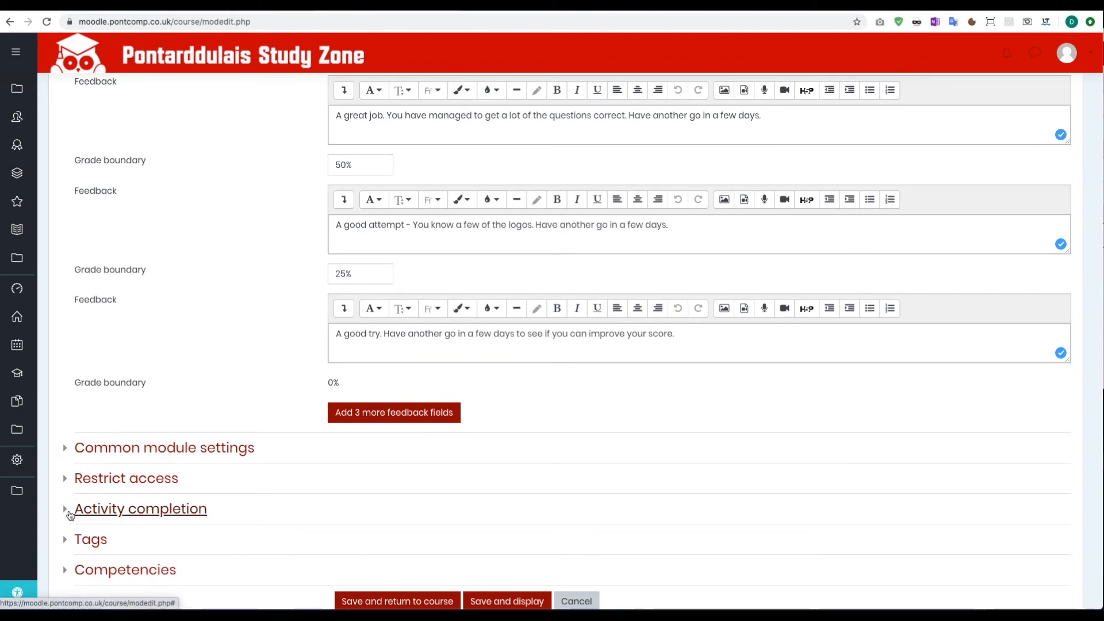
pyautogui.click(70, 515)
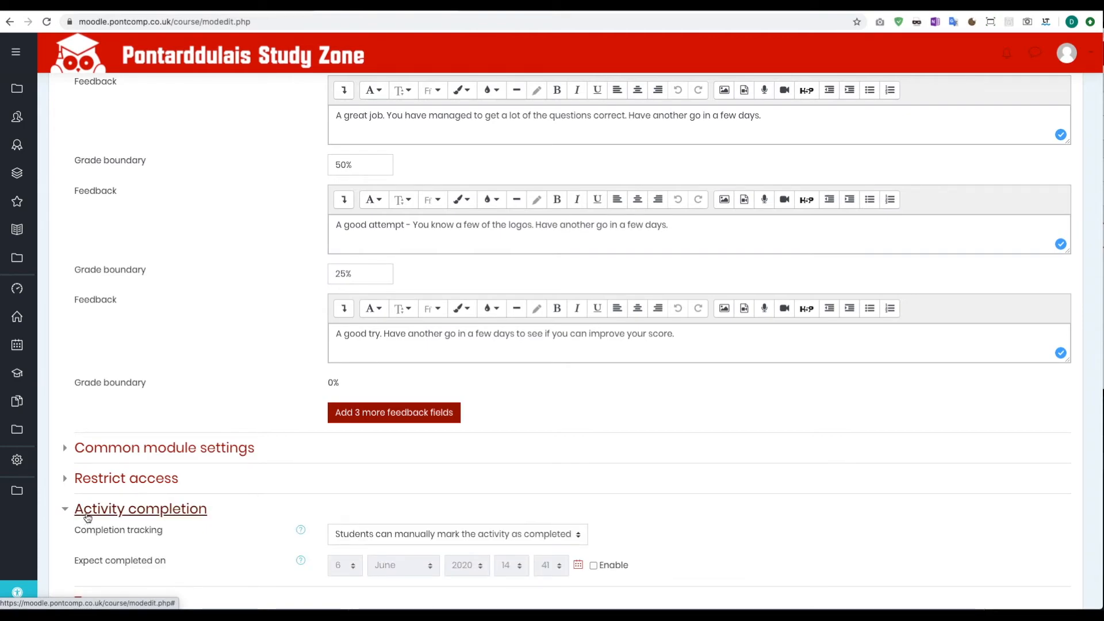
pyautogui.scroll(-3, 107, 514)
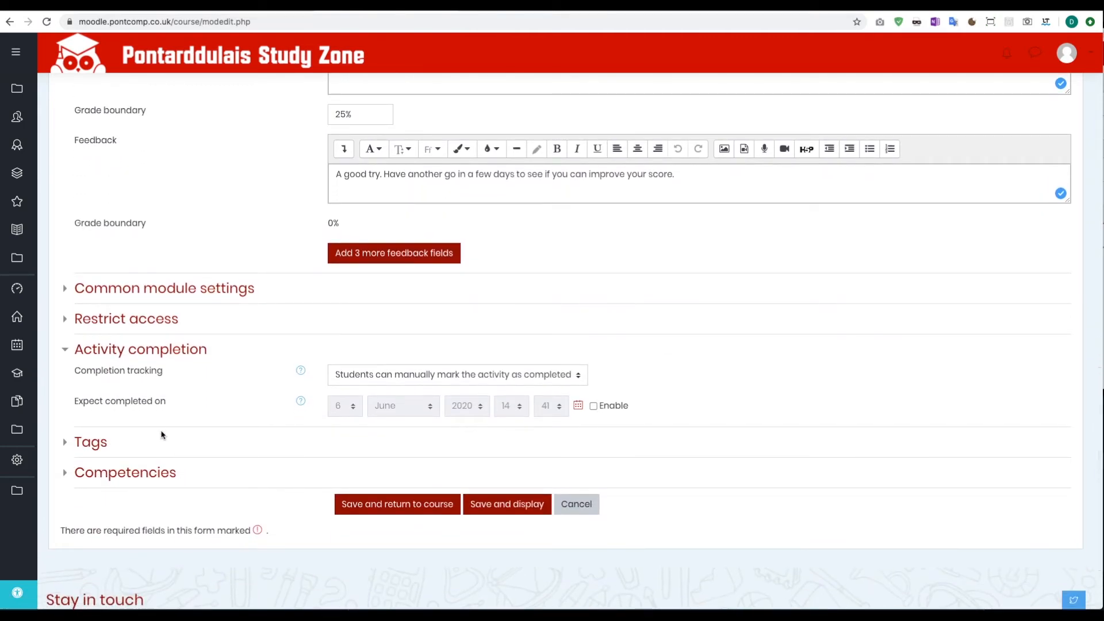
pyautogui.click(405, 379)
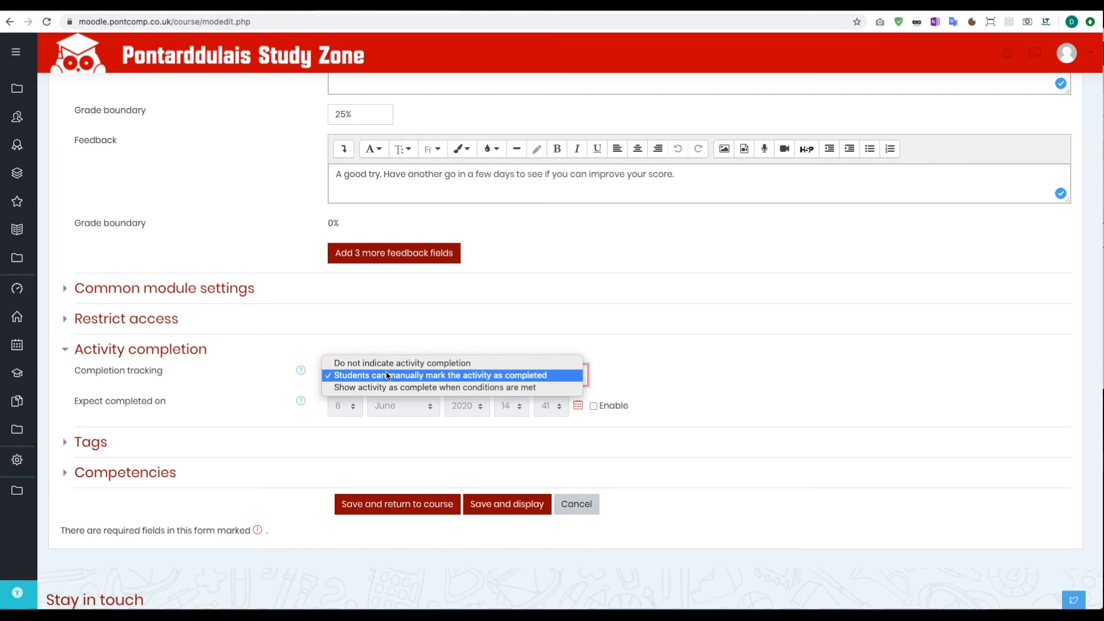
pyautogui.click(433, 388)
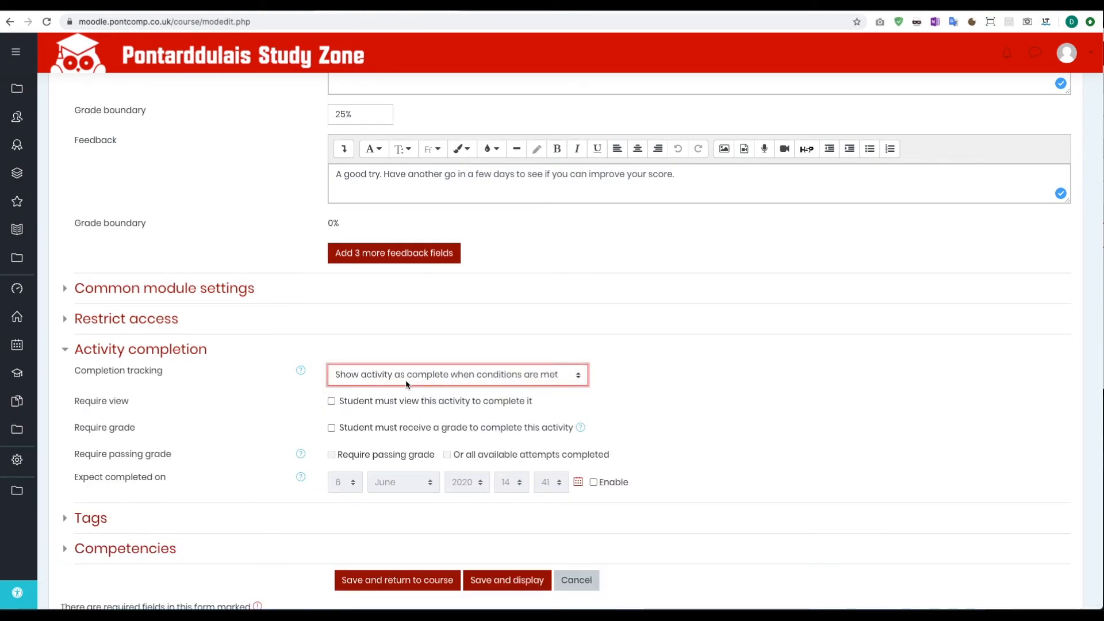
# Require students to receive a grade and to reach the passing grade to complete the quiz
pyautogui.click(332, 428)
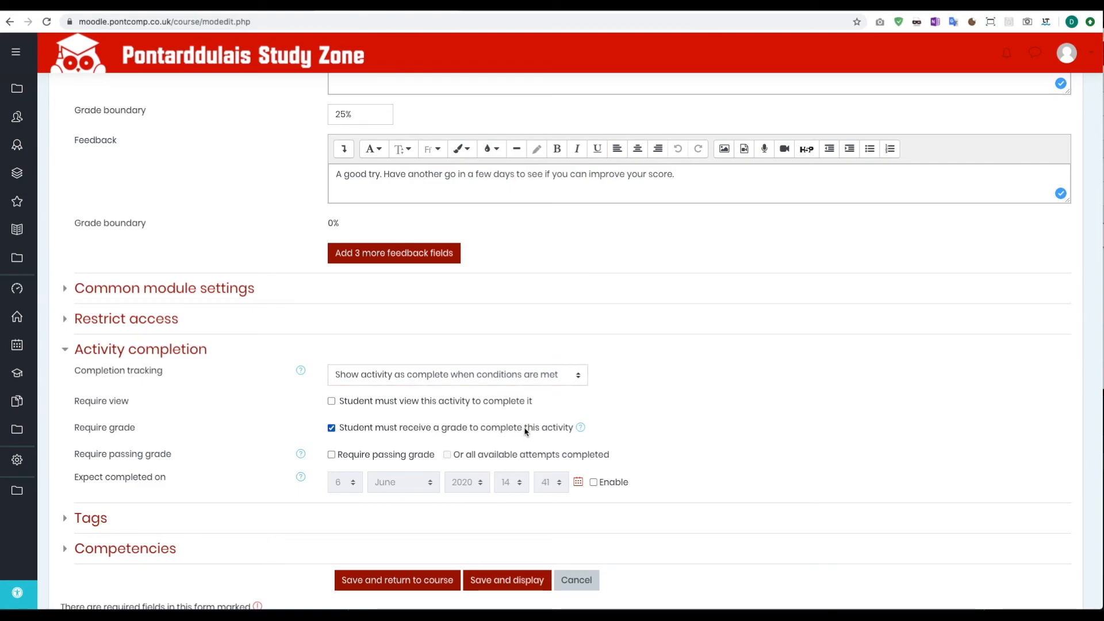
pyautogui.click(332, 456)
# Save the quiz settings and return to the course page
pyautogui.scroll(-2, 347, 429)
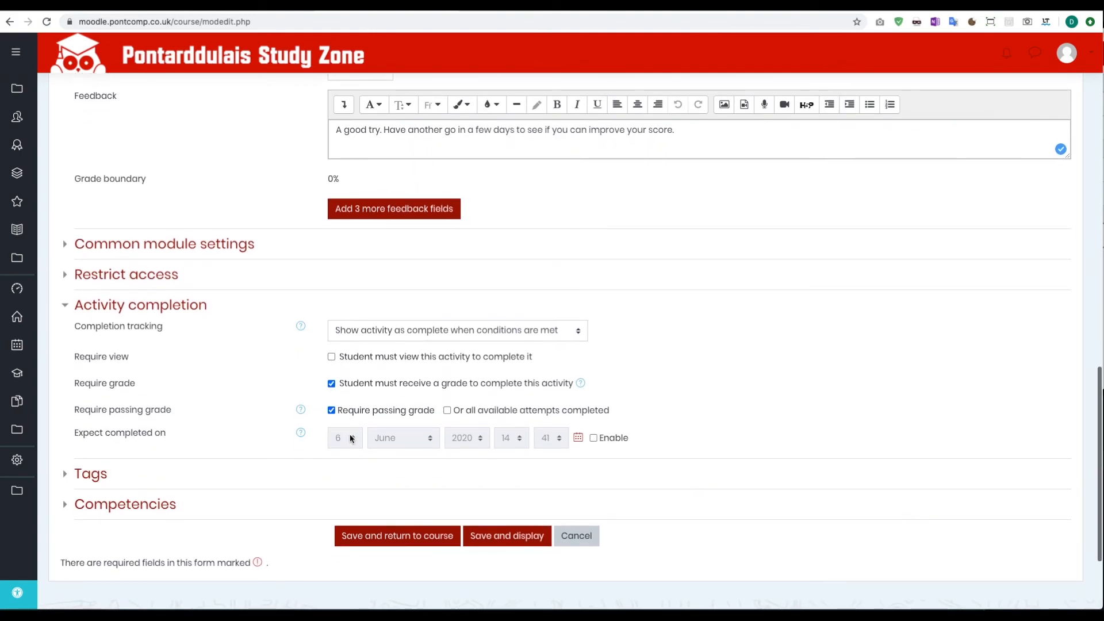
pyautogui.click(391, 536)
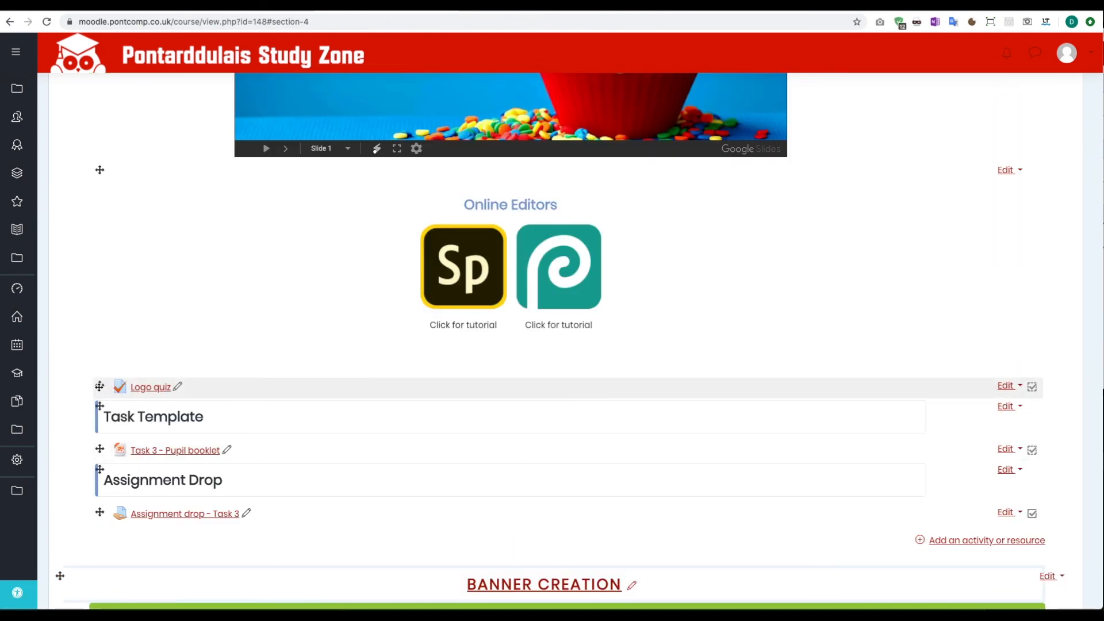
pyautogui.moveTo(99, 386)
pyautogui.mouseDown()
pyautogui.moveTo(96, 513)
pyautogui.moveTo(99, 389)
pyautogui.mouseUp()
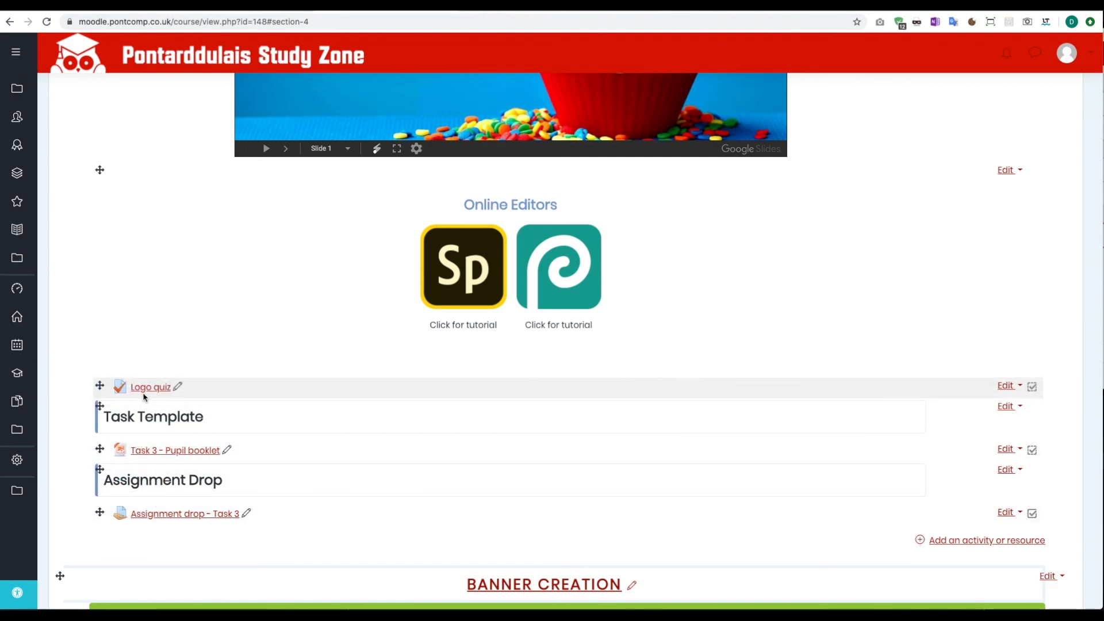